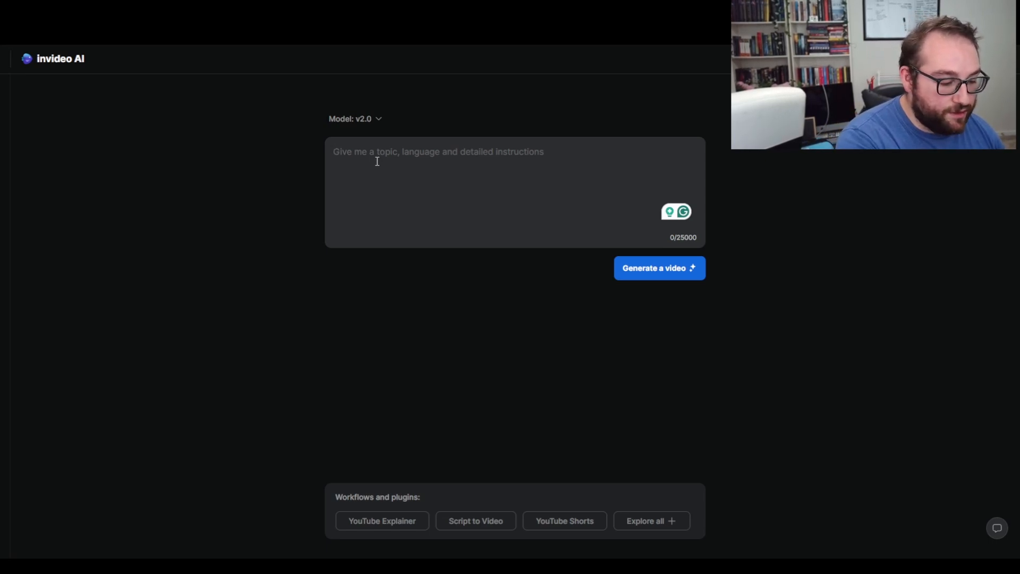
- Enter the video prompt "A man running away from a vampire. He is running through the woods to escape the ghoulish figure."
type("A man running away from a vampire. He is running through the woods to escape the ghoulish figure. ")
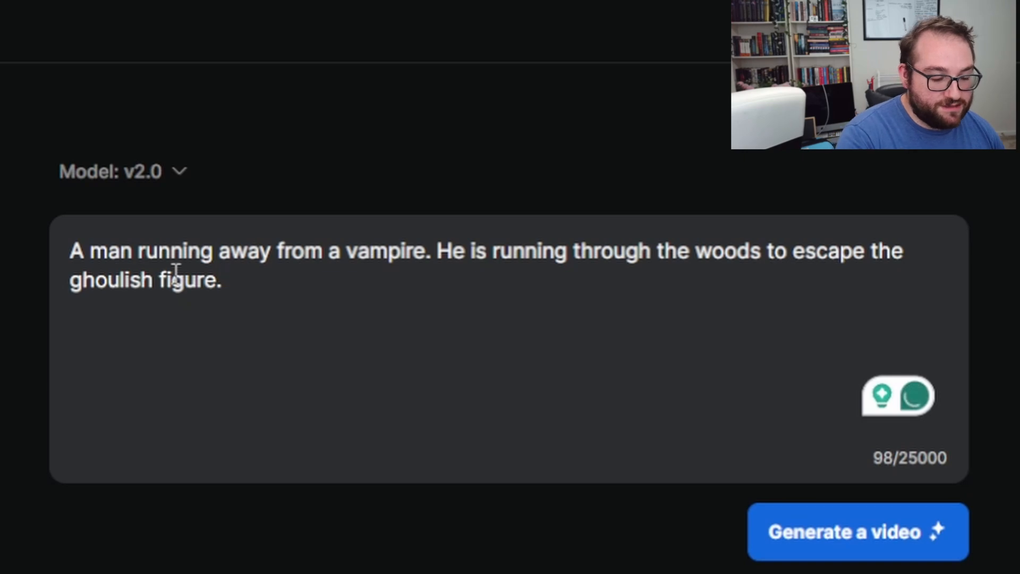
- Extend the prompt with the example details "The man is wearing... He is tall and lanky..."
type("The man is ")
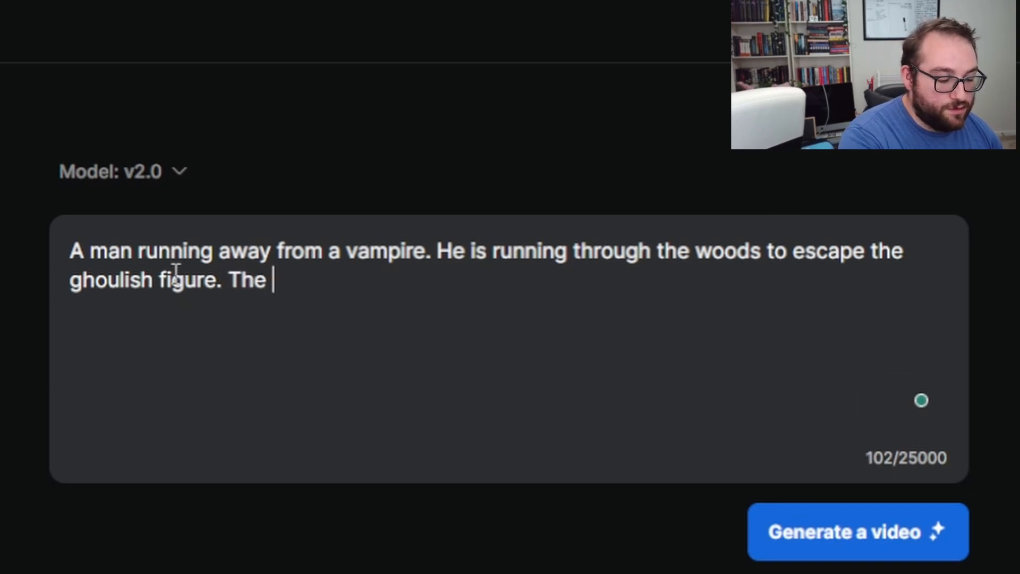
type("wearing")
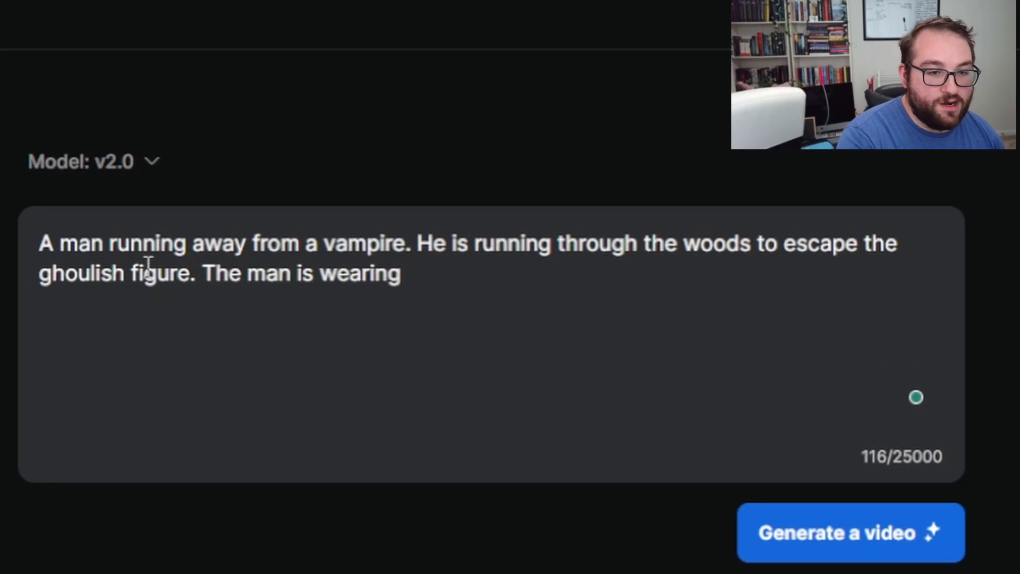
type("... ")
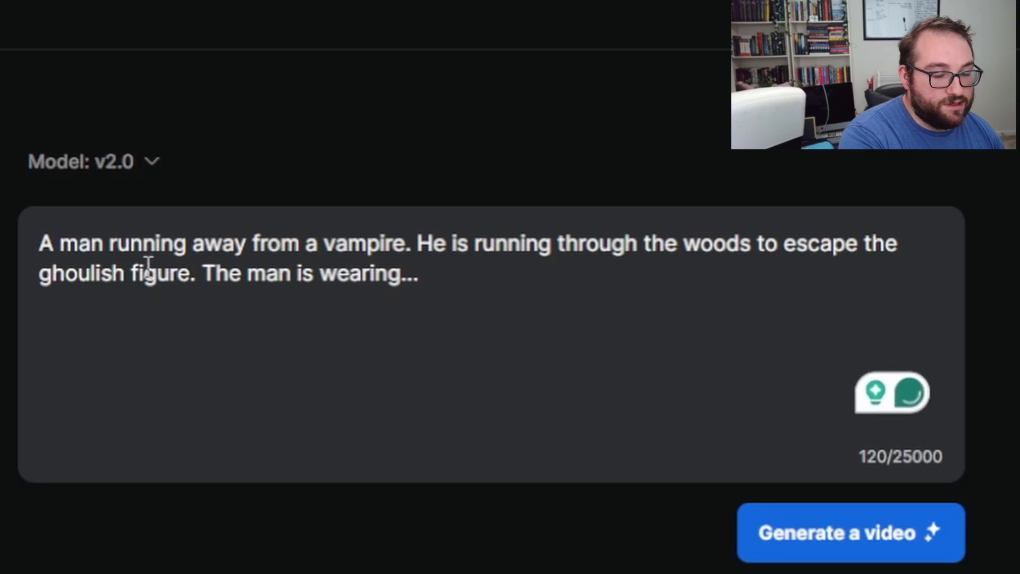
type("He is ta")
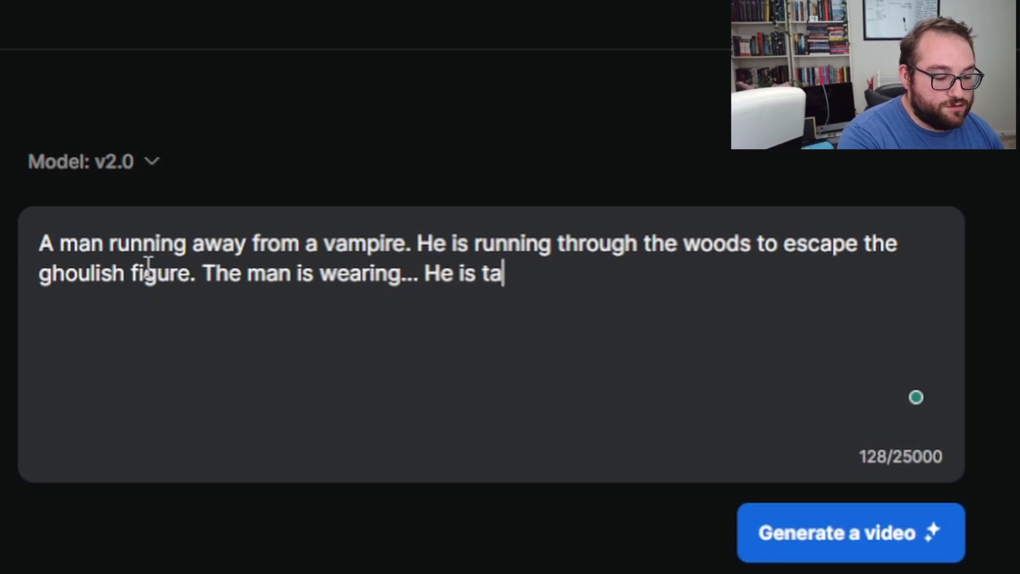
type("ll and lank")
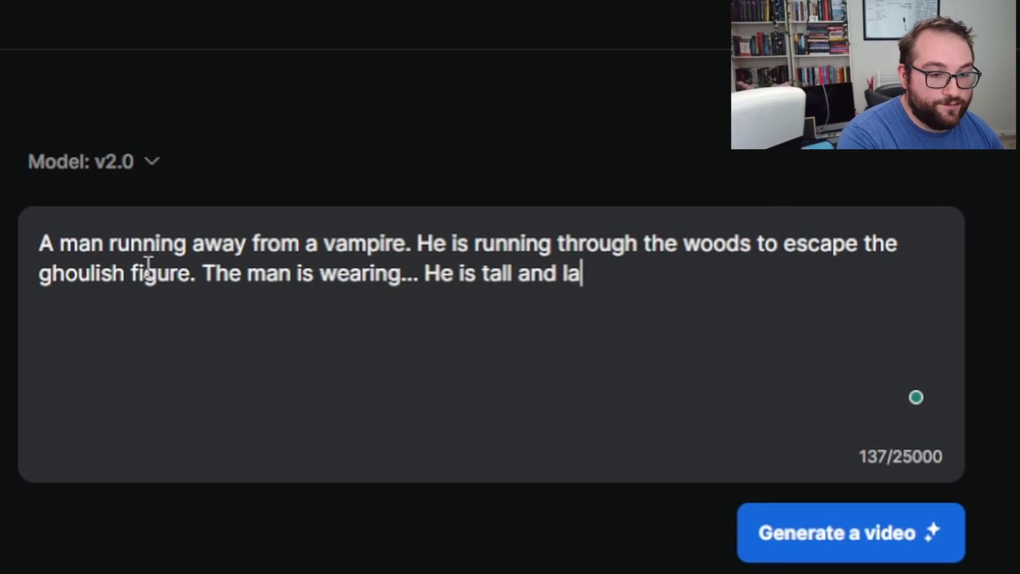
type("y...")
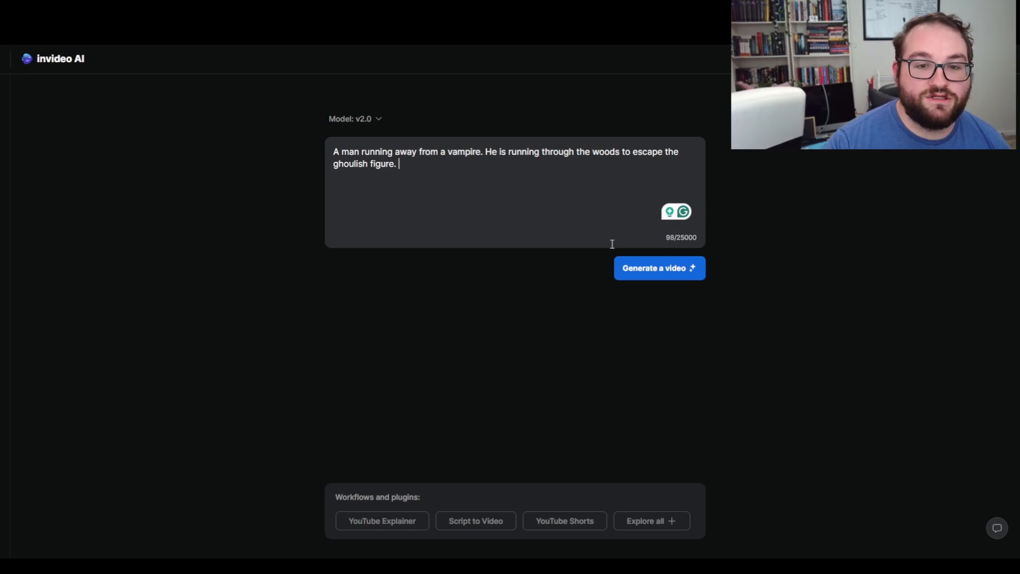
- Submit the prompt and continue with Thriller lovers as the audience, the Dramatic look and the YouTube platform
left_click(674, 274)
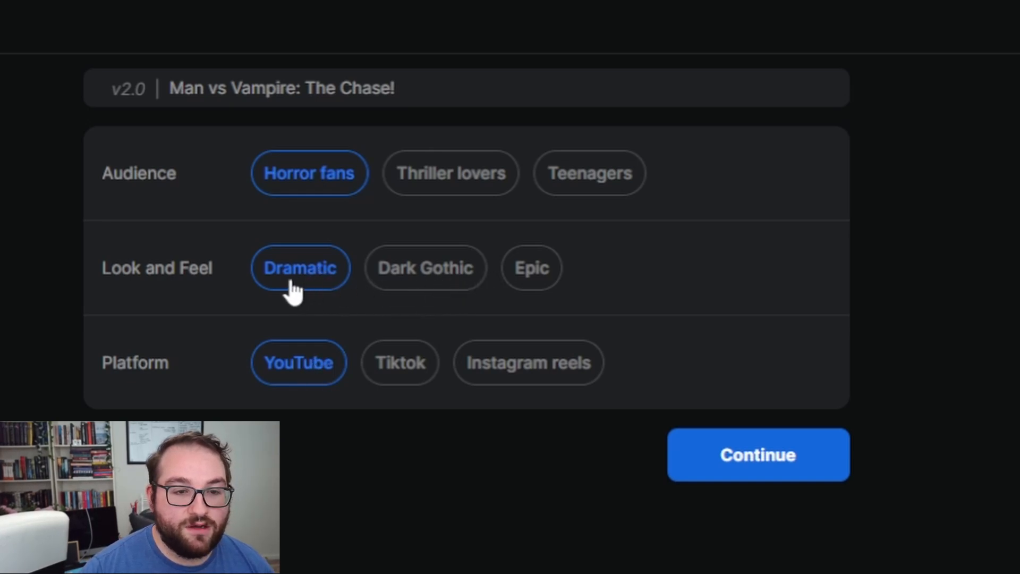
left_click(504, 185)
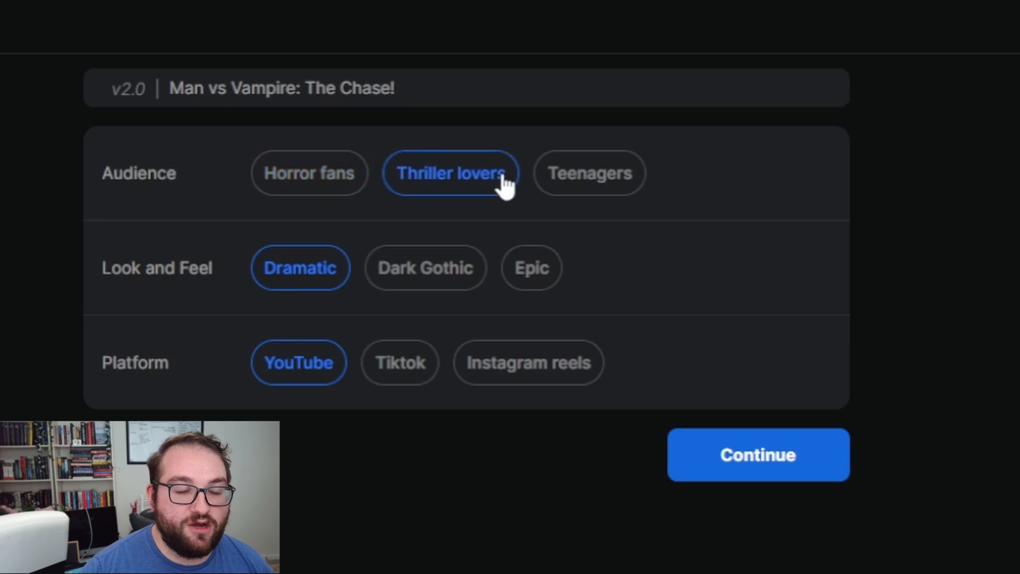
left_click(794, 457)
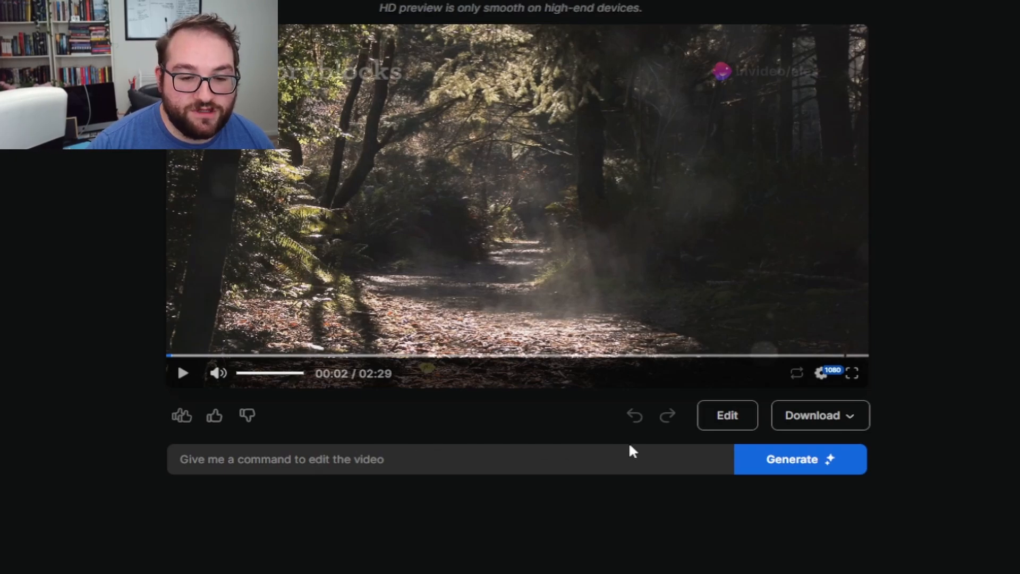
- Apply the edit command "deep male narrating voice" to the generated video and play a short preview of it
left_click(616, 457)
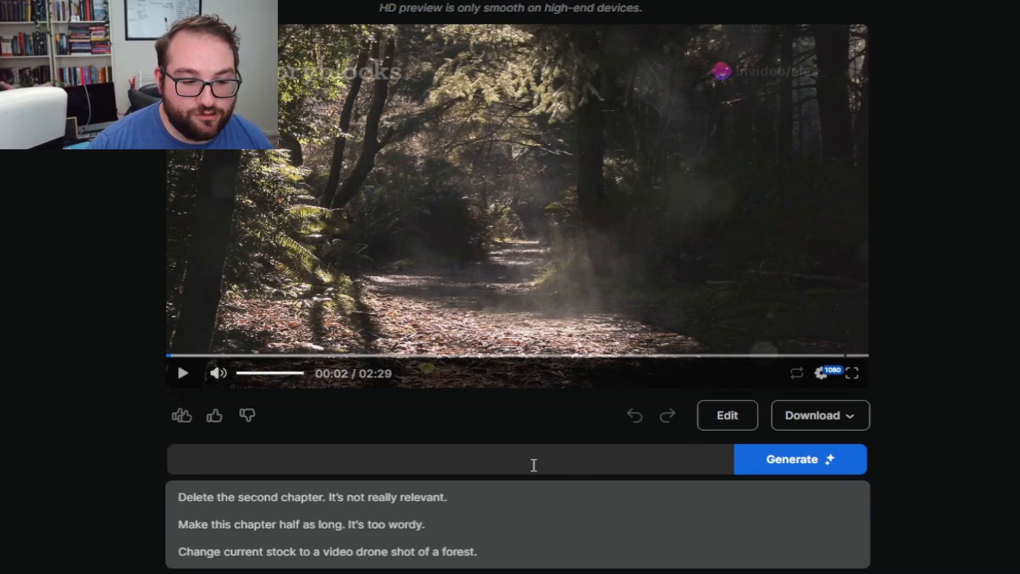
type("deep male narrating")
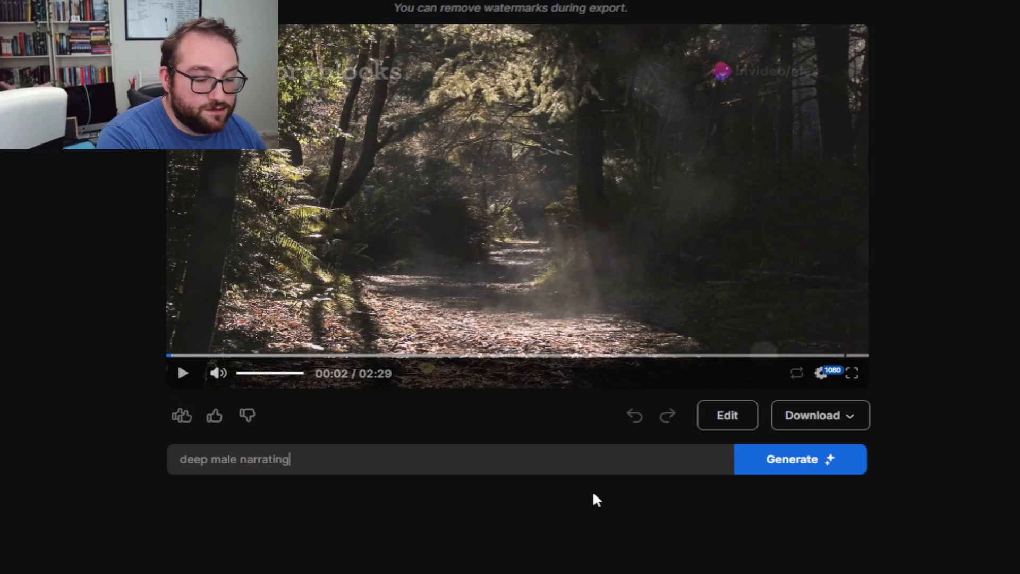
type("voicv")
key("BackSpace")
type("e")
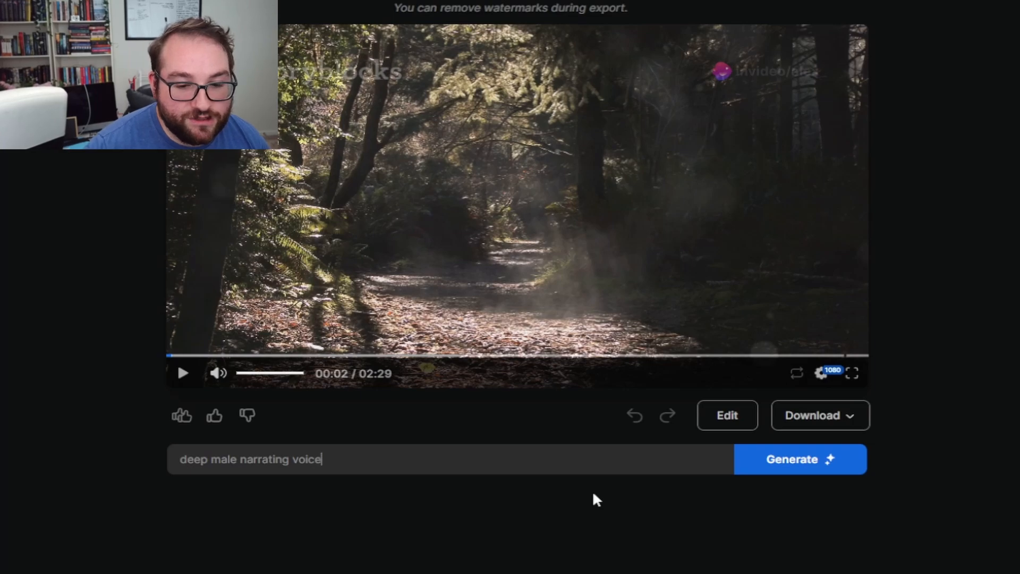
left_click(781, 460)
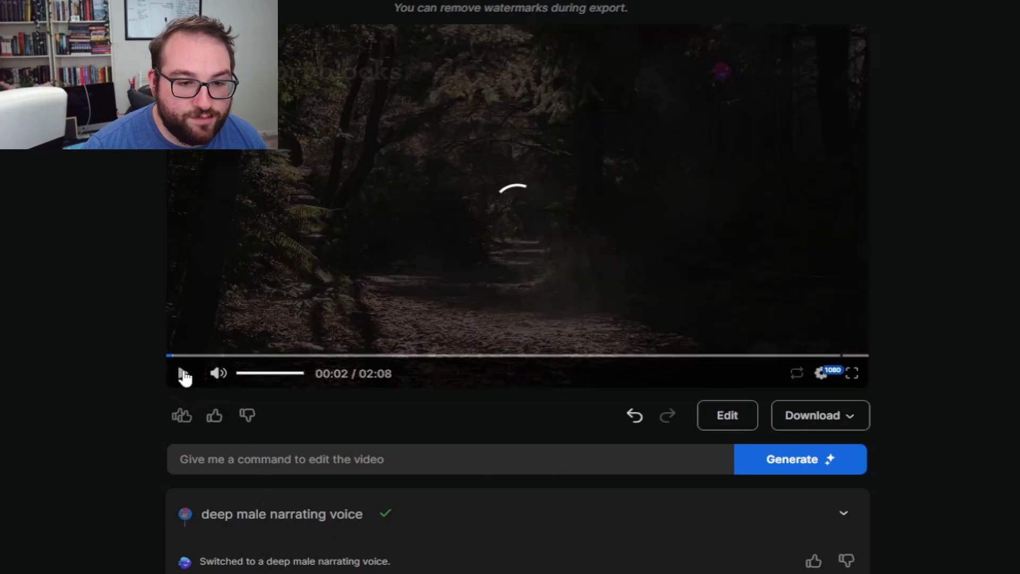
left_click(183, 375)
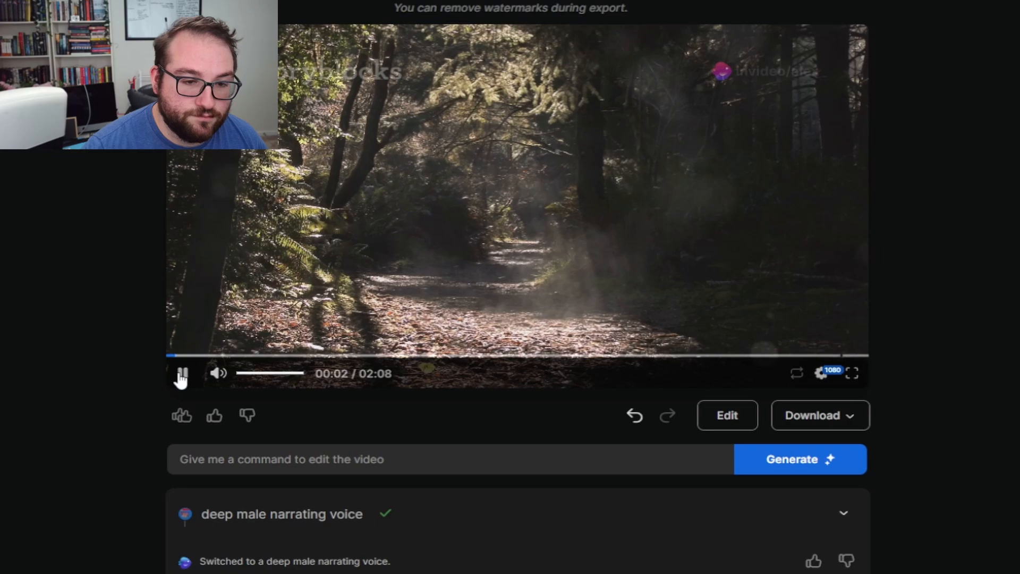
left_click(183, 374)
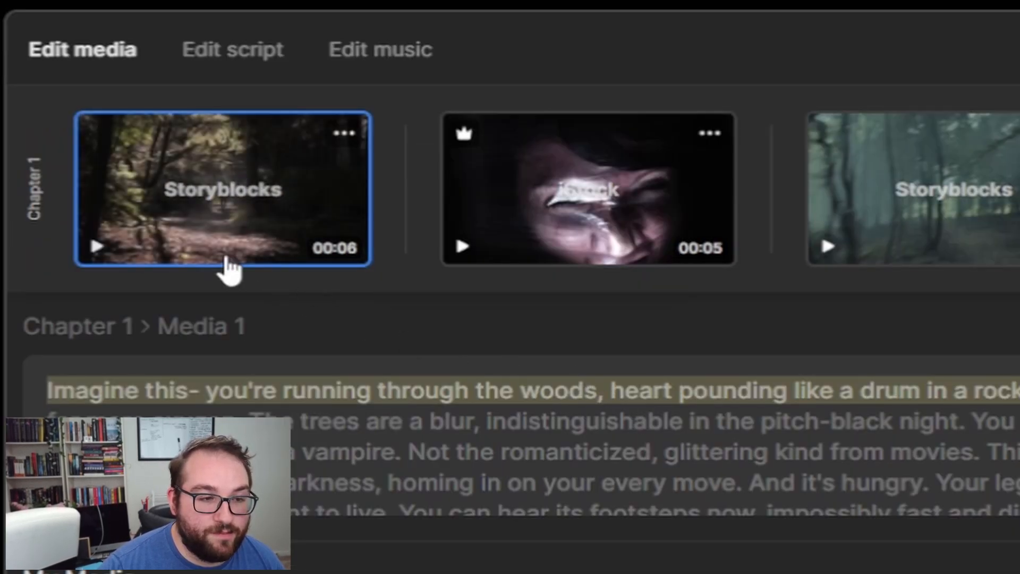
- Examine the ideal duration and center point settings of the first media clip in Chapter 1
left_click(341, 136)
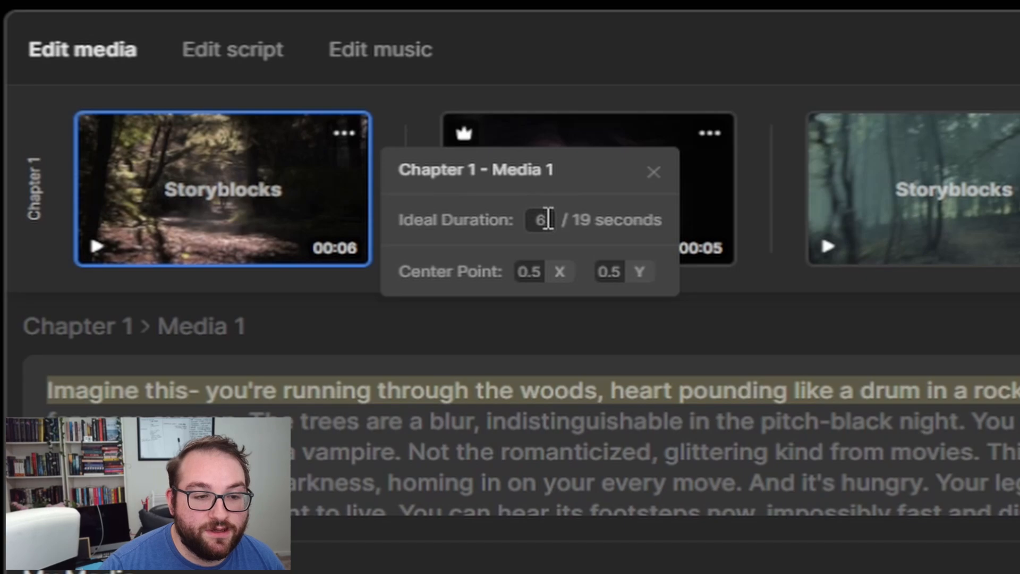
left_click_drag(547, 220, 529, 227)
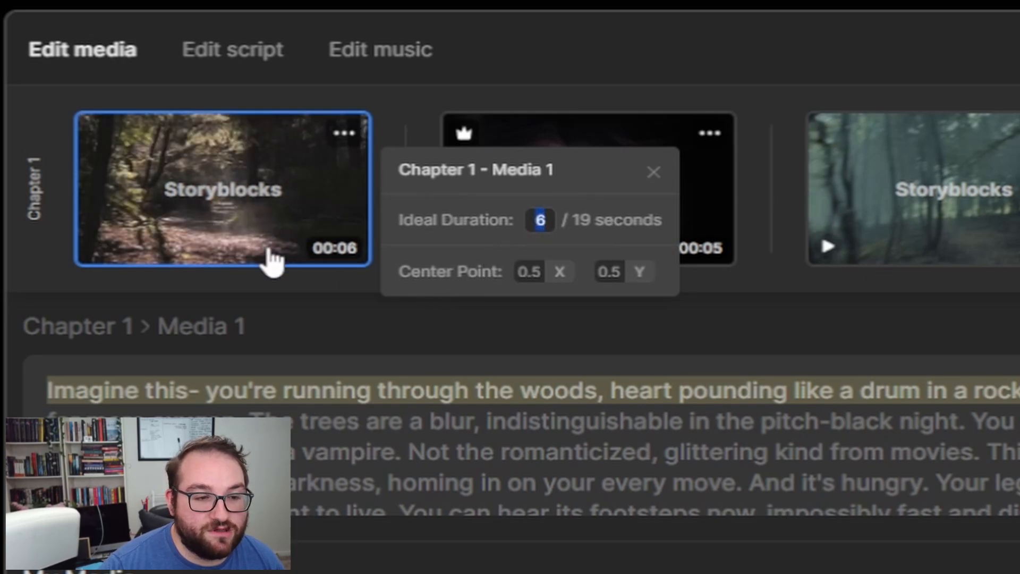
left_click_drag(533, 273, 543, 272)
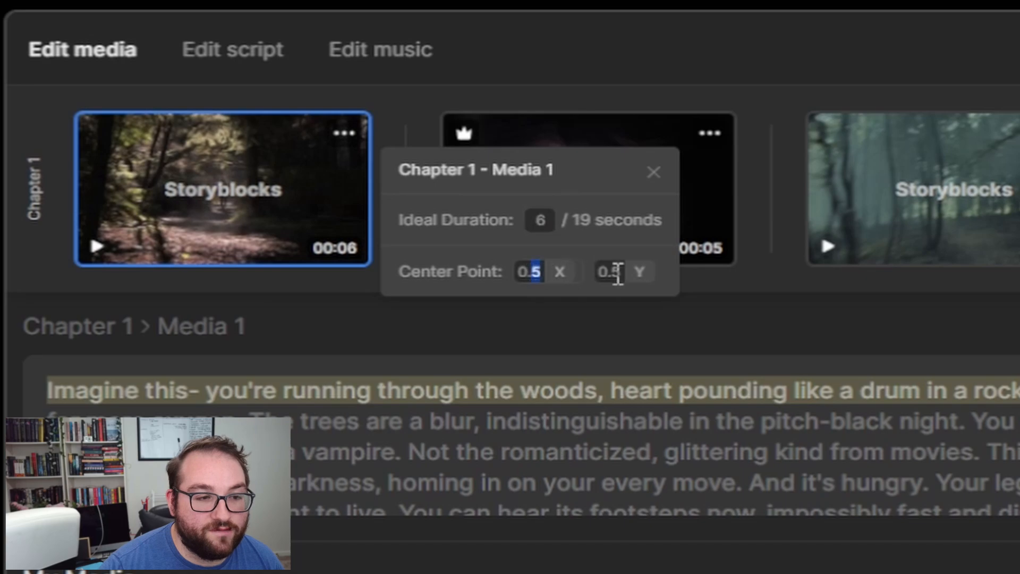
left_click(653, 171)
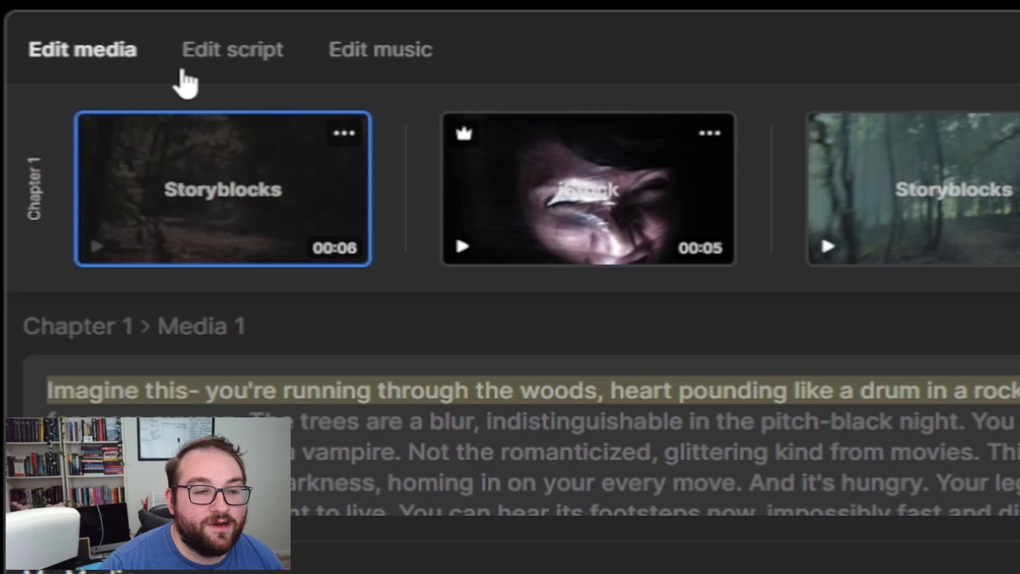
- Replace "sharp" with "pointy" in the Chapter 1 script line "Fangs sharp enough to tear through flesh."
left_click(204, 74)
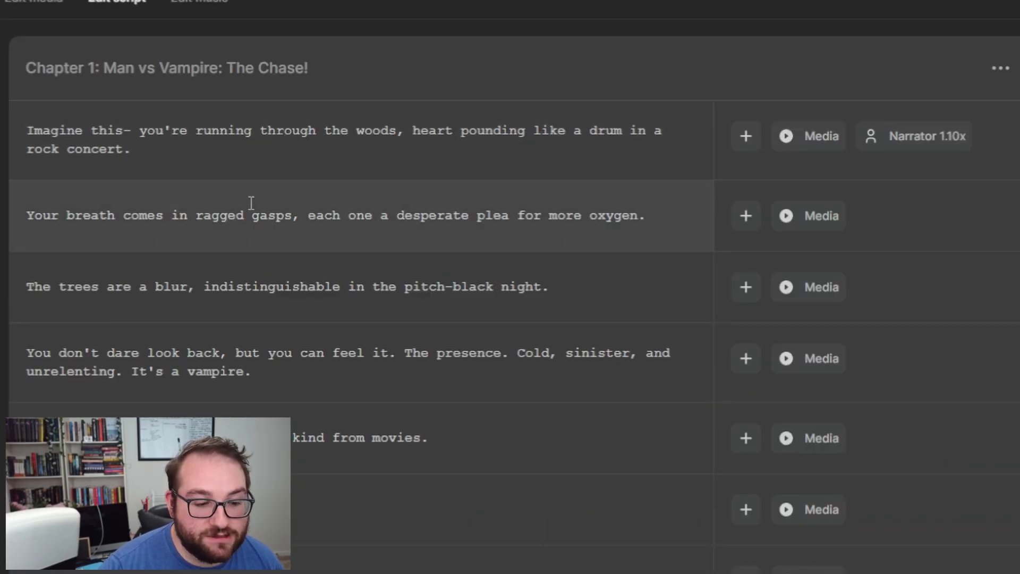
scroll(298, 247, "down", 3)
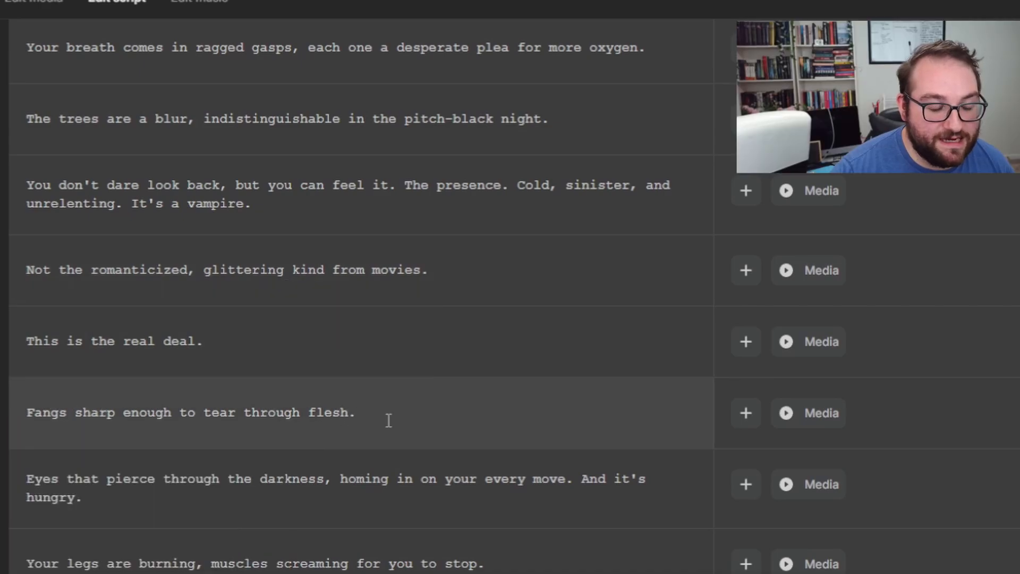
left_click_drag(388, 420, 33, 411)
left_click(109, 412)
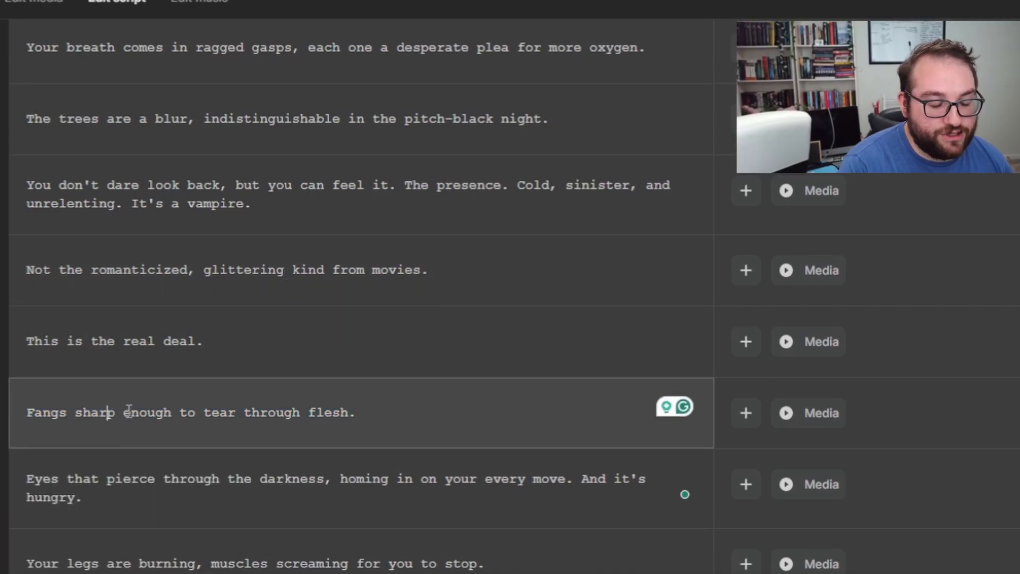
key("BackSpace")
key("BackSpace")
key("BackSpace")
key("BackSpace")
key("BackSpace")
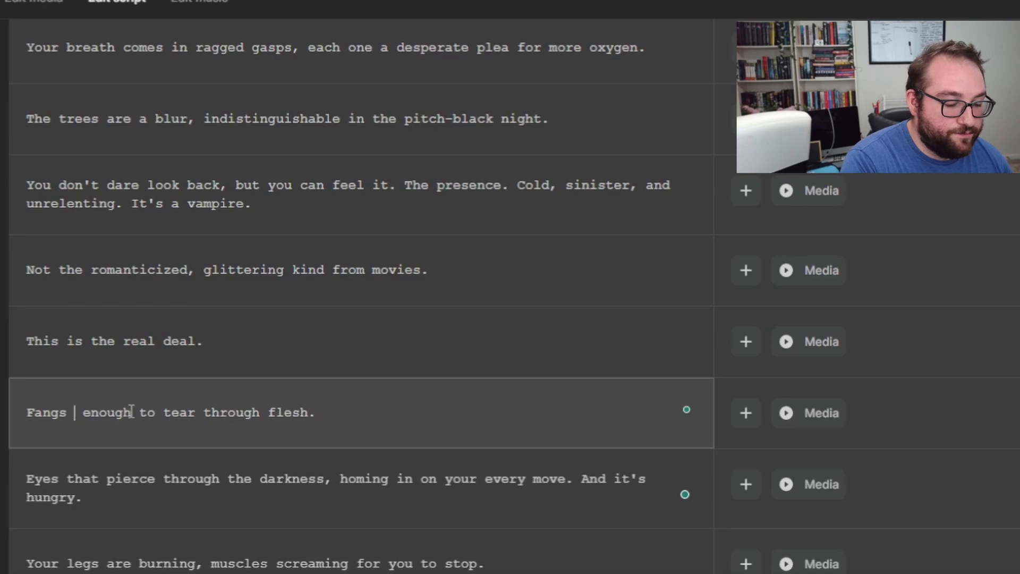
type("pointy")
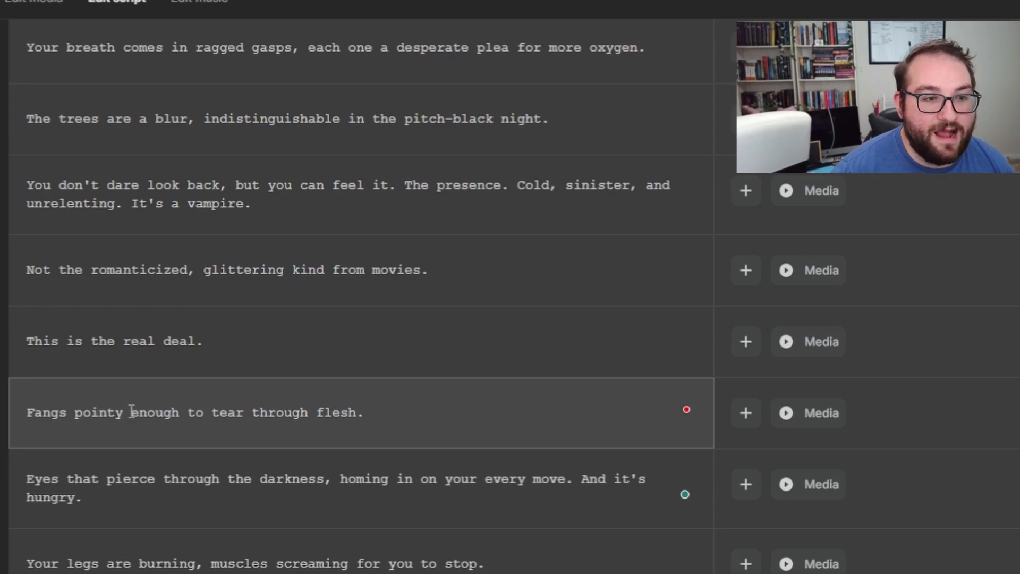
- Undo the wording change in the fangs line and leave the script editor, discarding the changes
left_click(187, 340)
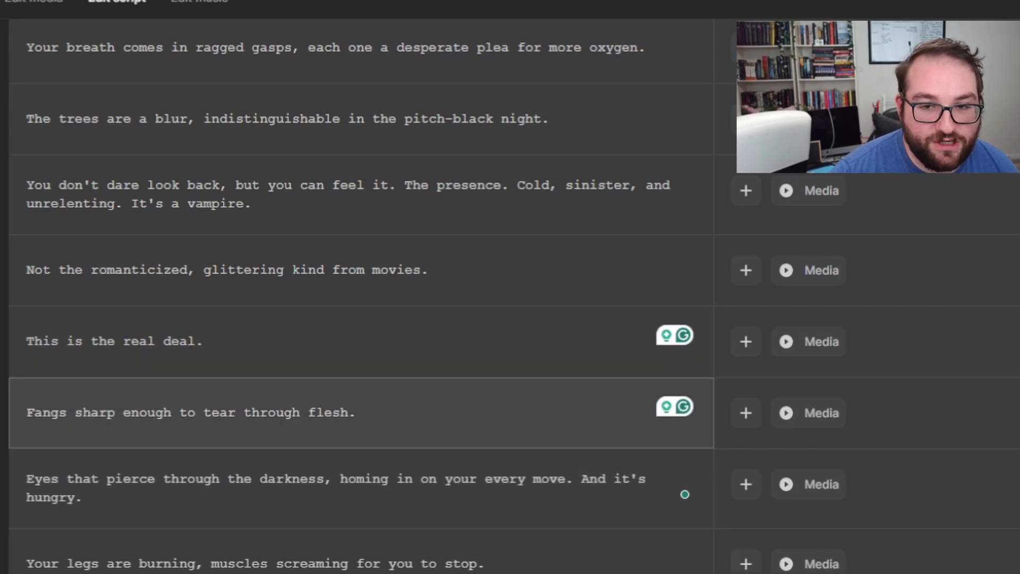
key("Escape")
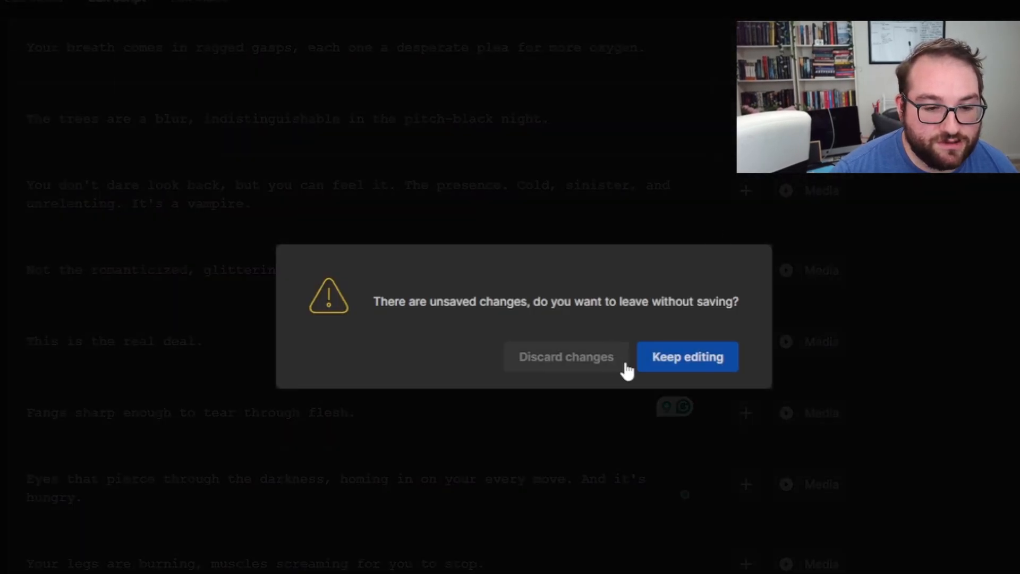
left_click(566, 357)
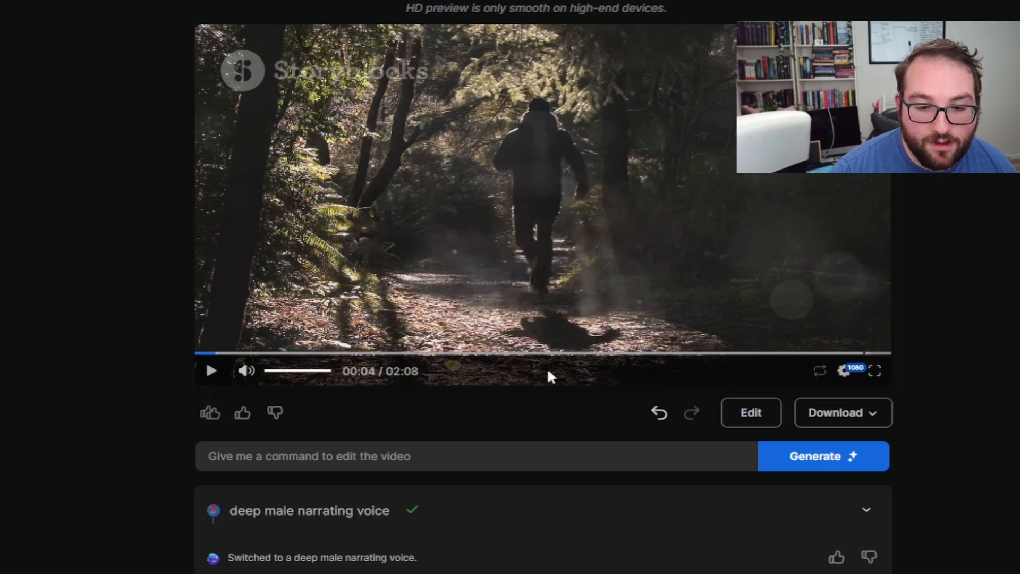
- Search the stock videos for "vampire fangs" as a replacement for the Chapter 1 clip of the line "Fangs sharp enough to tear through flesh."
left_click(757, 411)
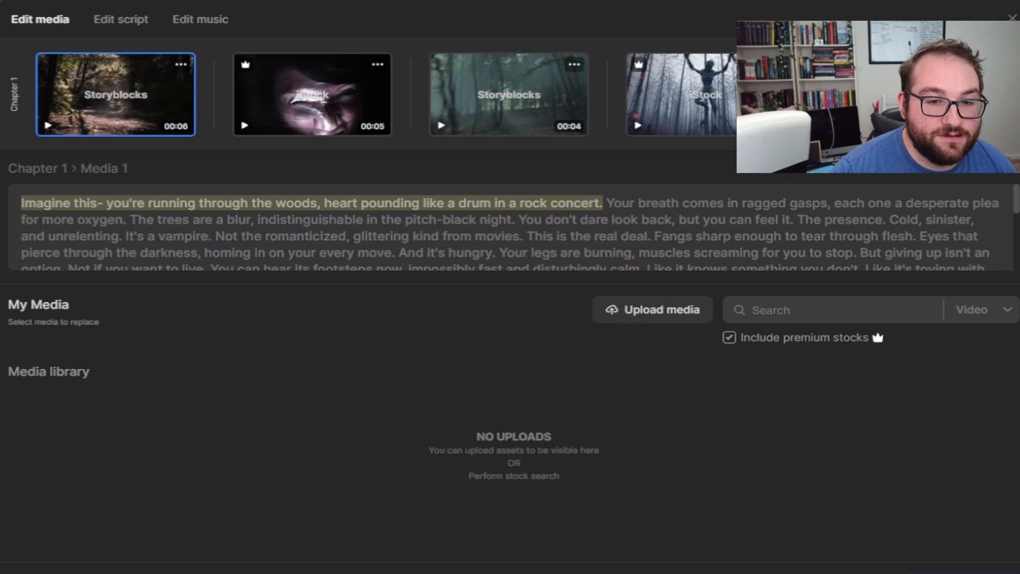
scroll(657, 118, "right", 10)
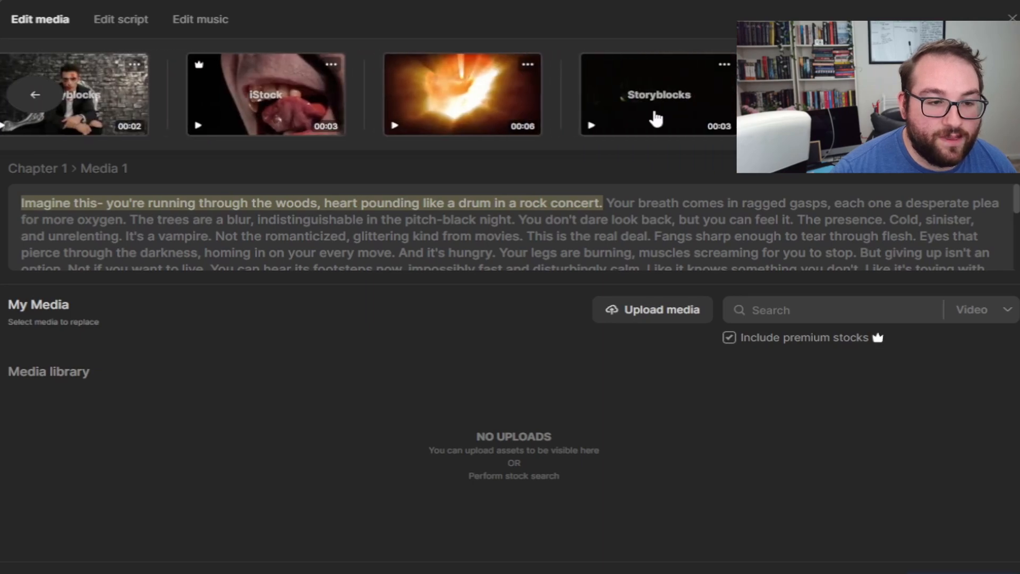
left_click(288, 100)
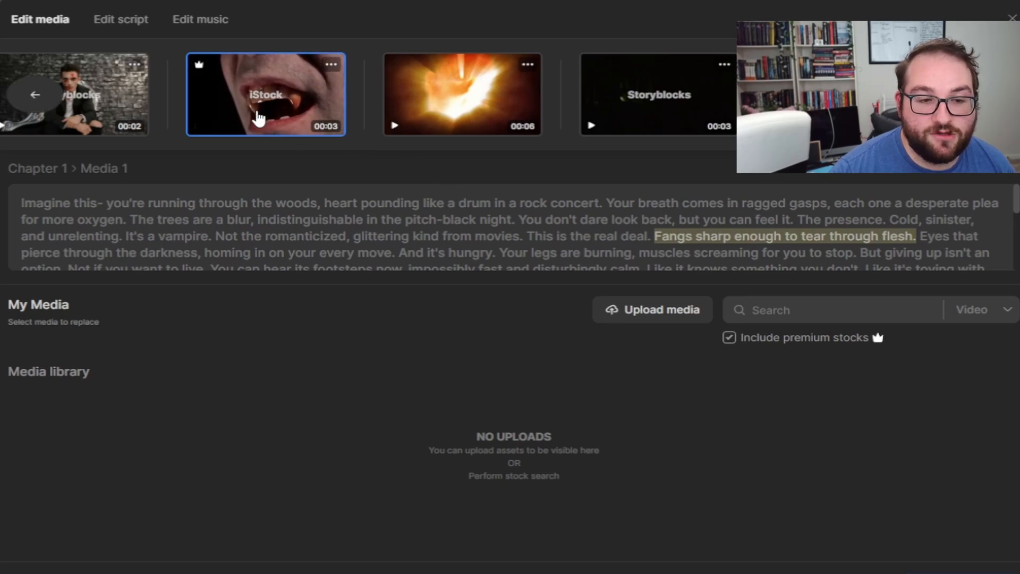
left_click(807, 300)
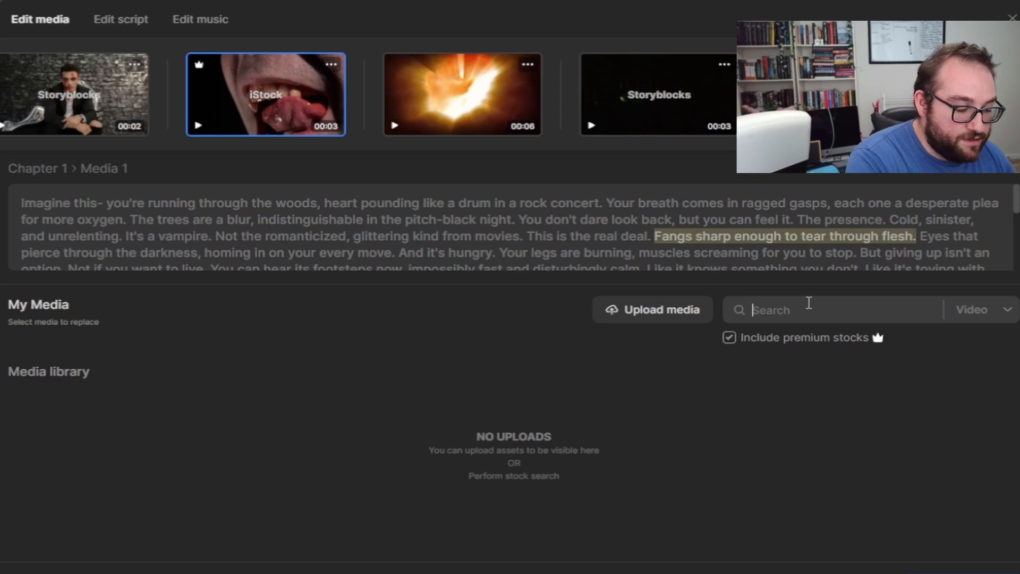
type("vampire fangs")
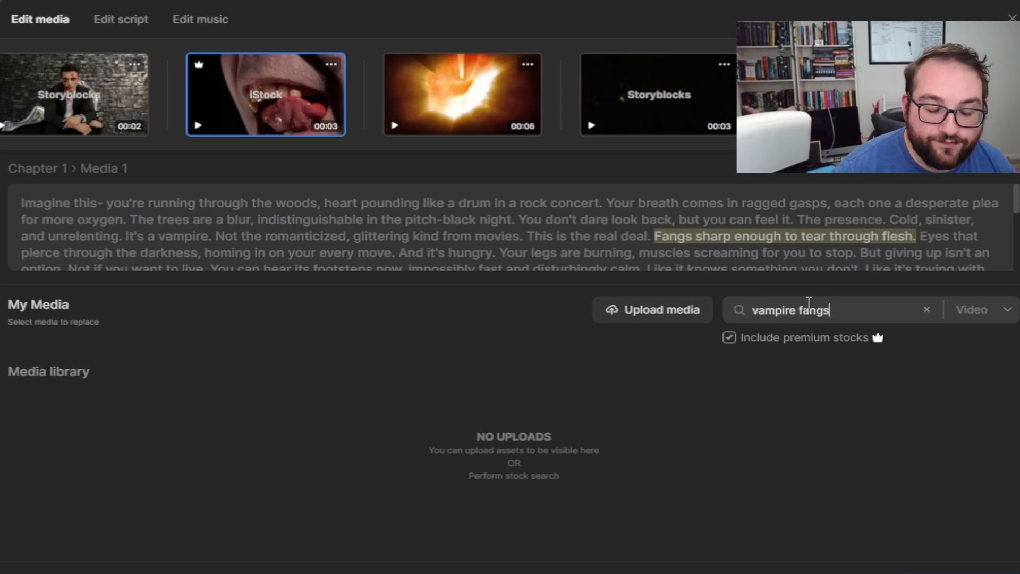
key("Return")
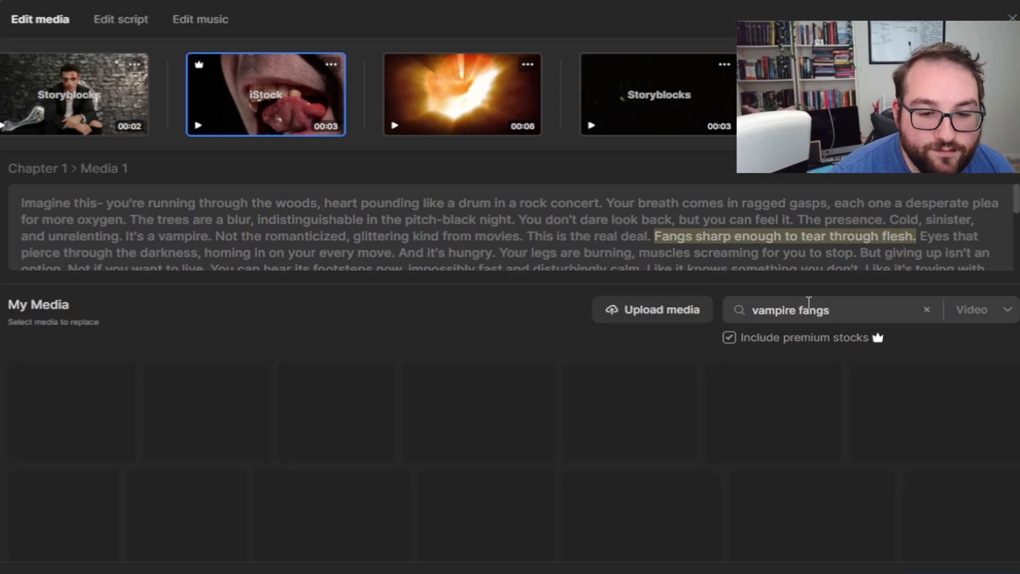
scroll(314, 366, "down", 3)
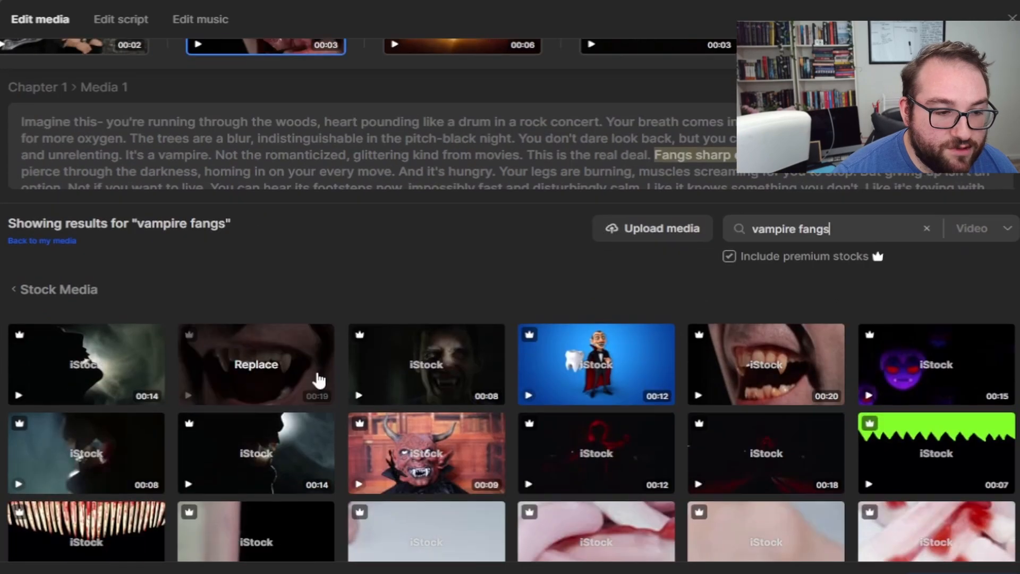
- Leave the media editor, discarding the unsaved changes
left_click(239, 307)
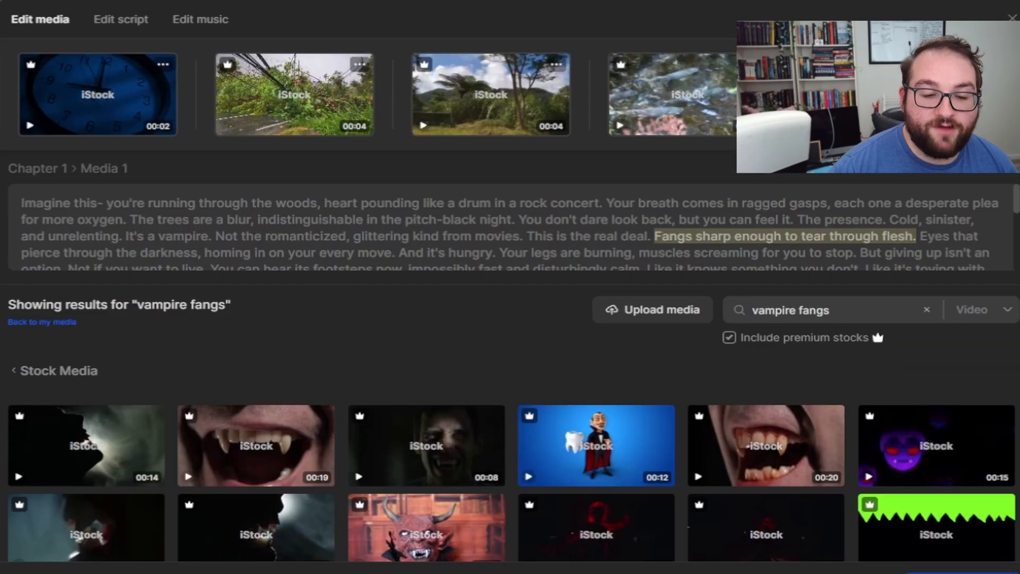
key("Escape")
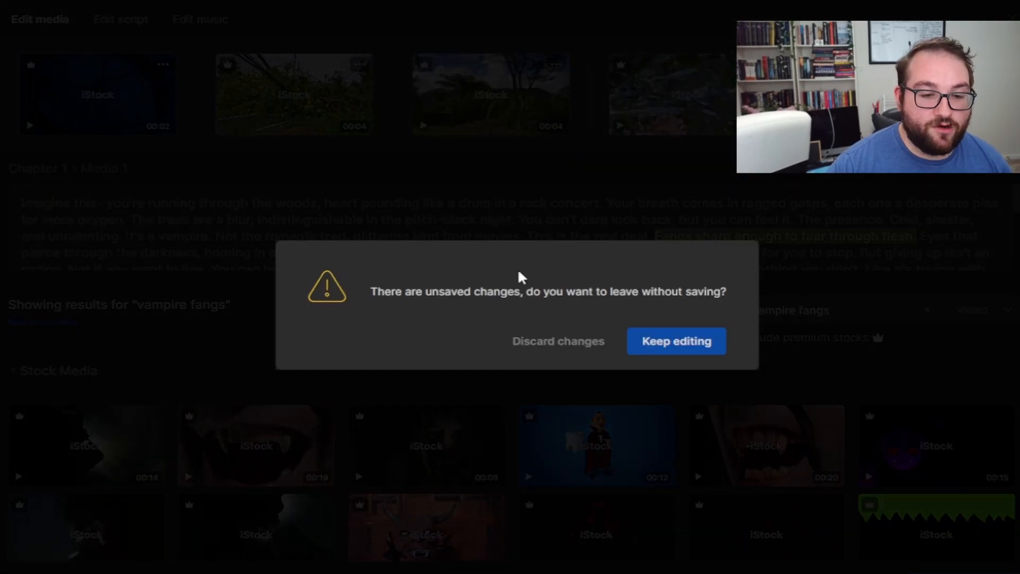
left_click(533, 343)
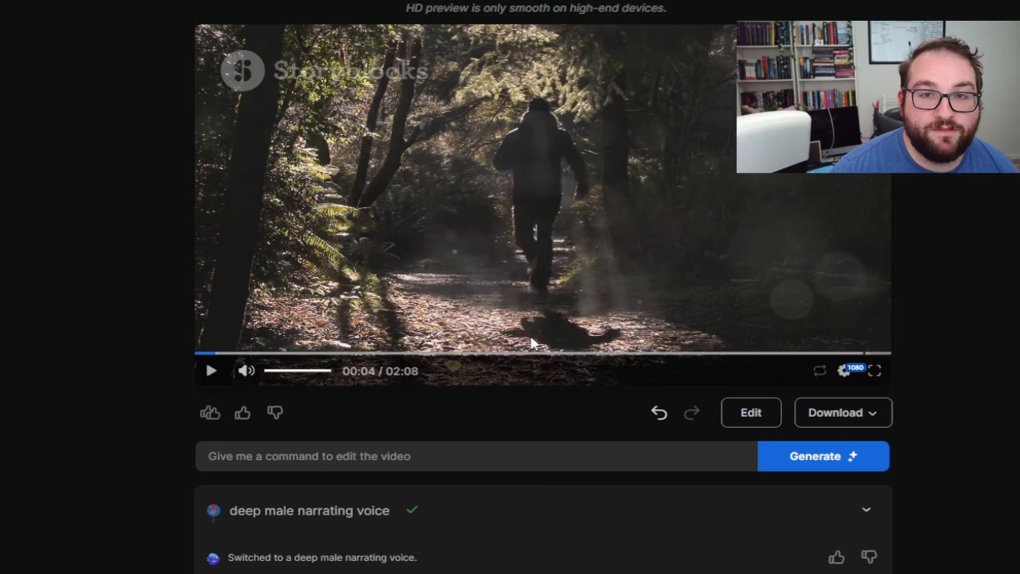
- Apply the edit command "change the vampire to a crazy lumberjack with a chainsaw" to the video
left_click(209, 456)
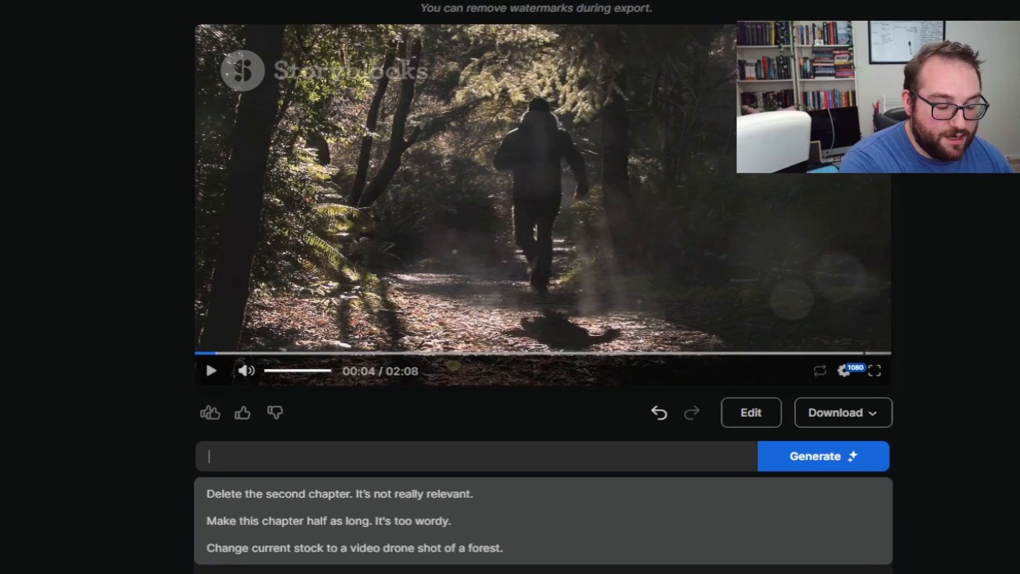
type("change the va")
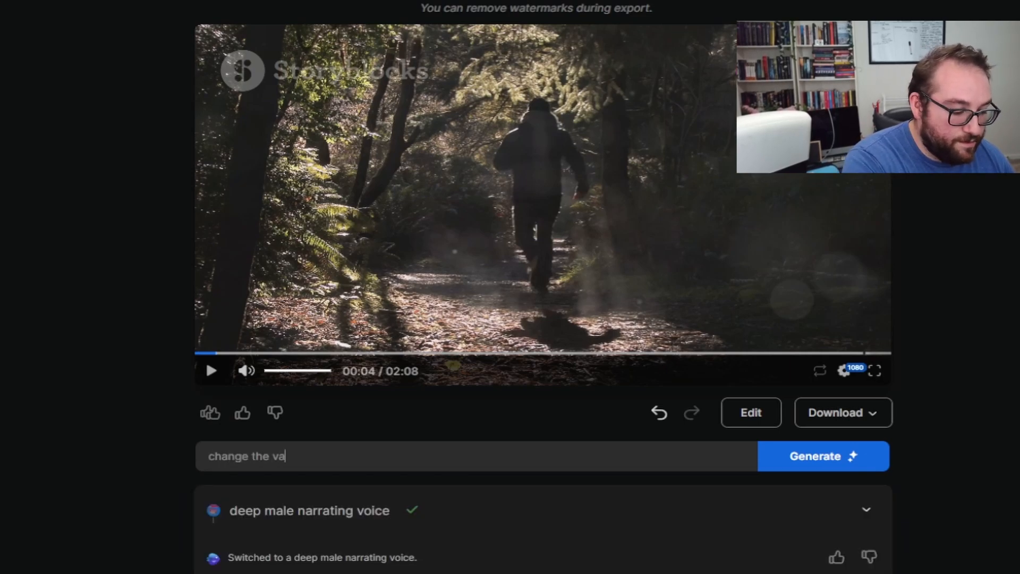
type("mpire ")
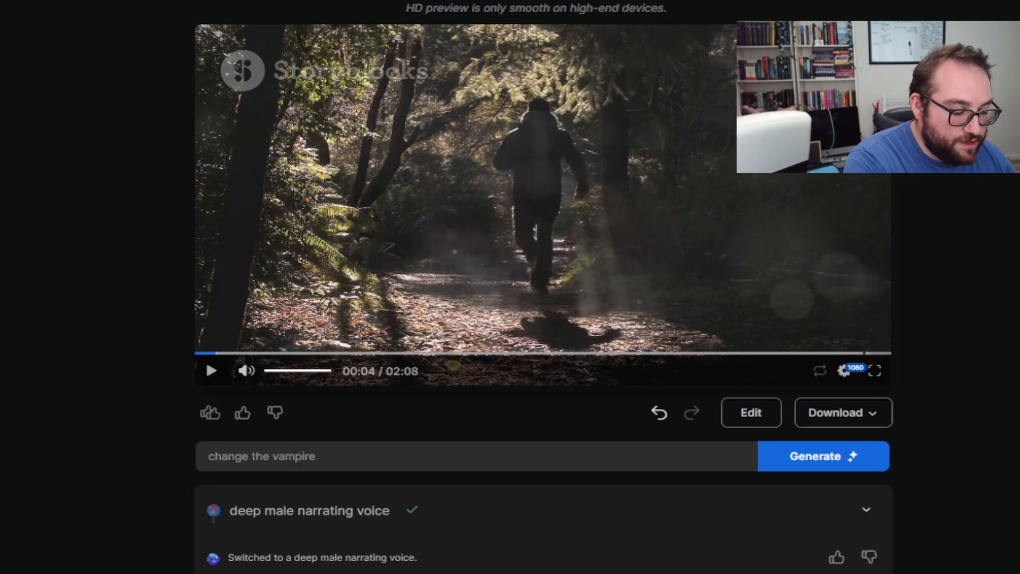
type("to a crazy l")
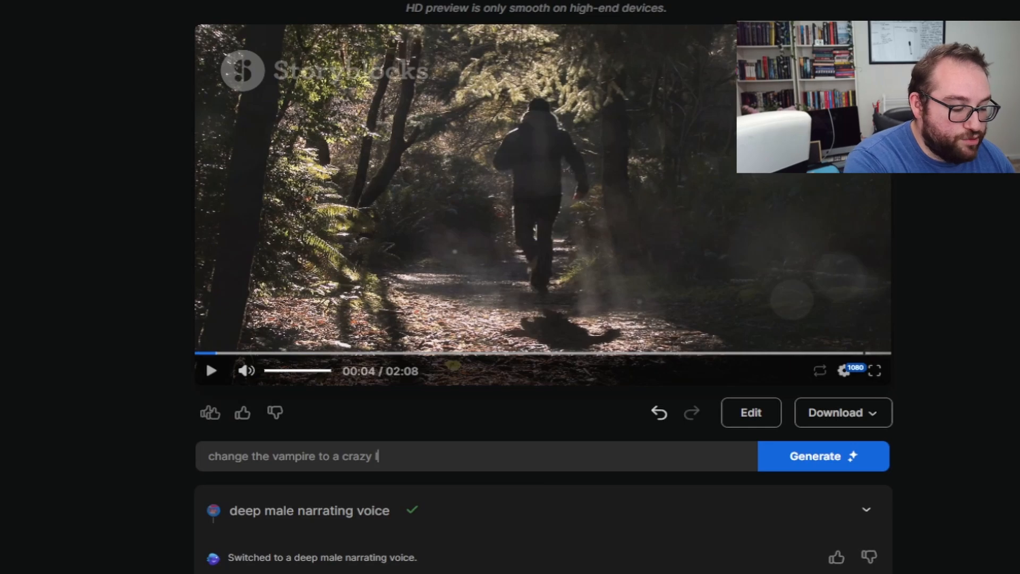
type("umberjack wi")
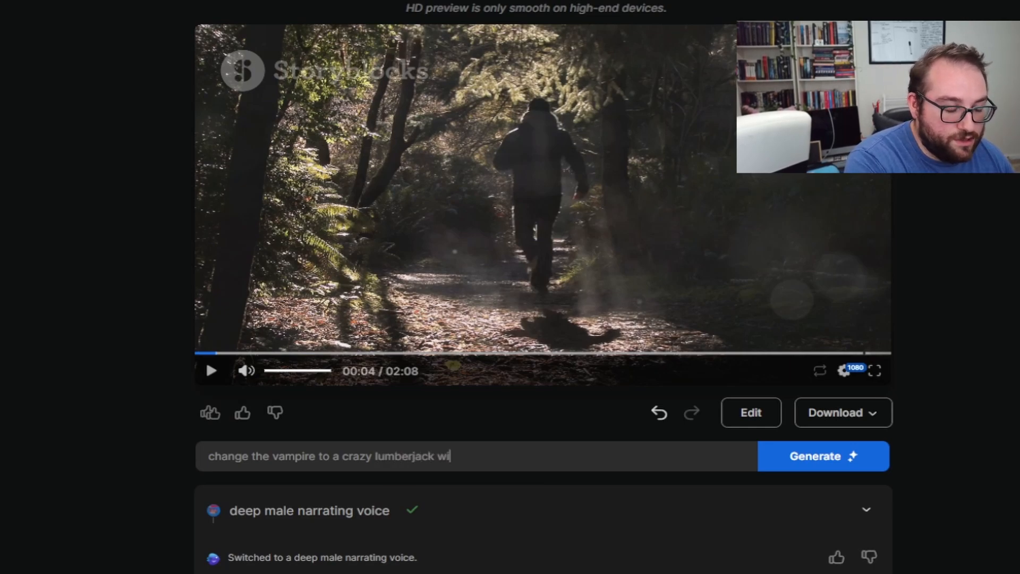
type("th a chainsaw")
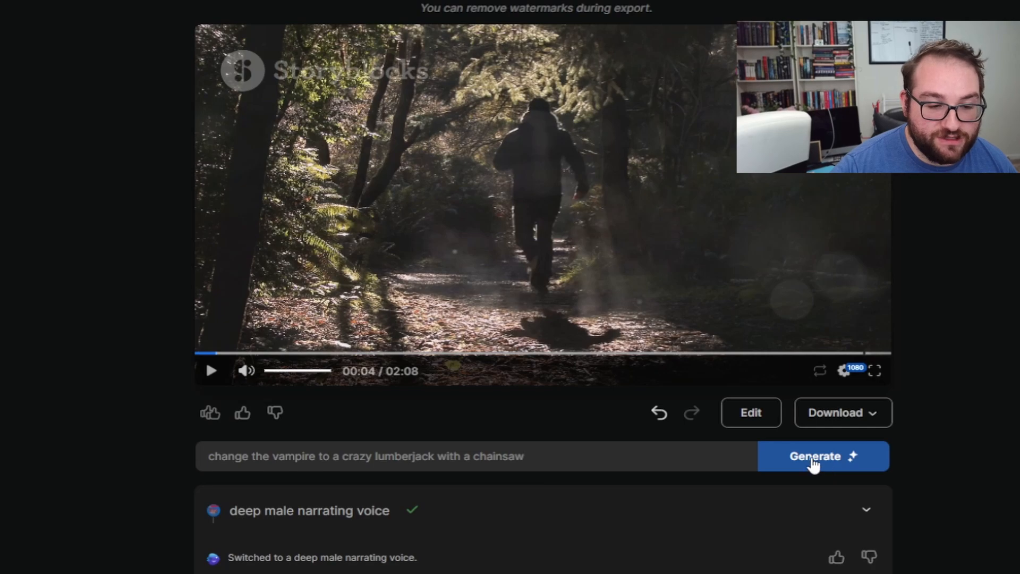
left_click_drag(316, 458, 277, 457)
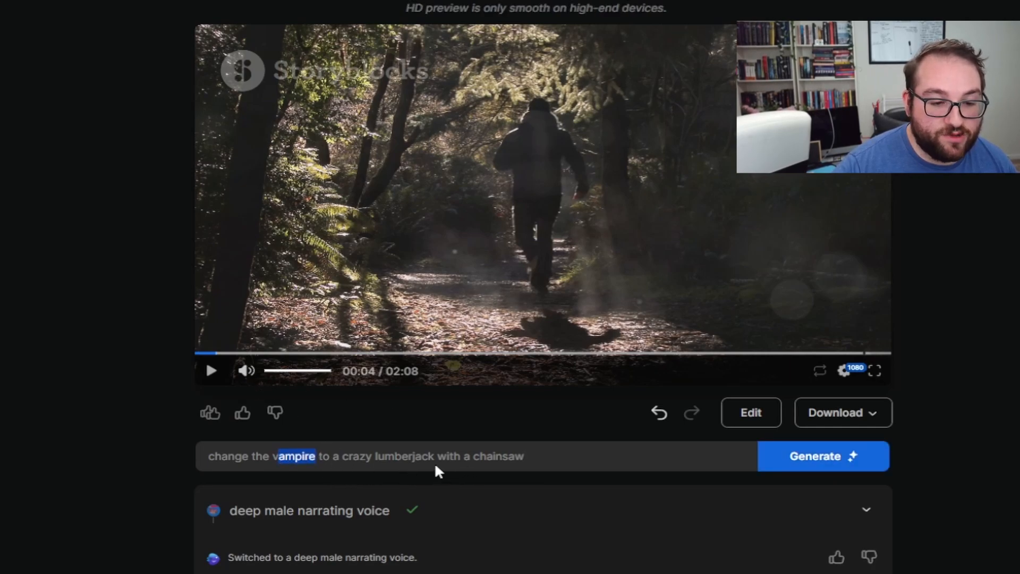
left_click(554, 463)
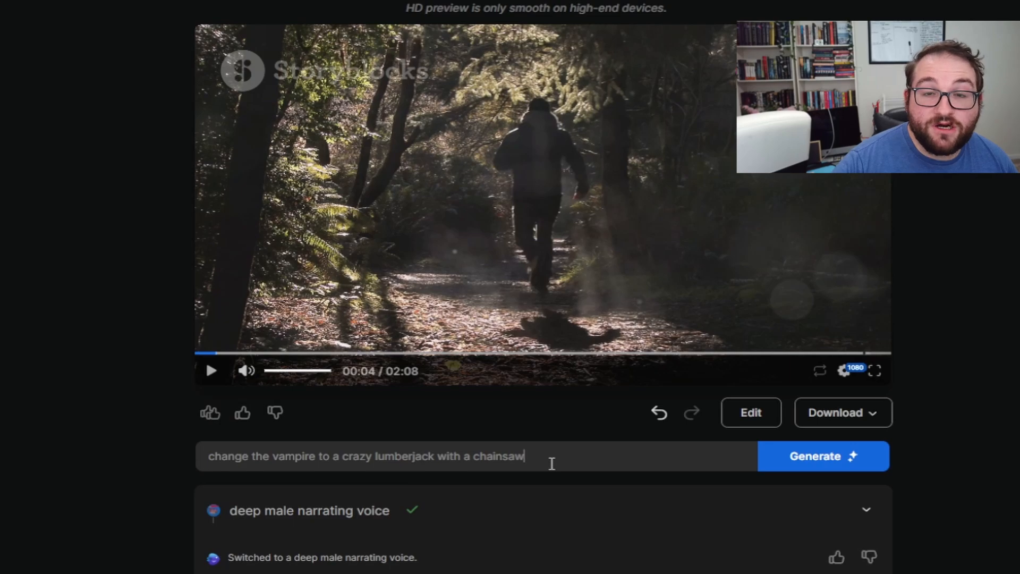
left_click(865, 455)
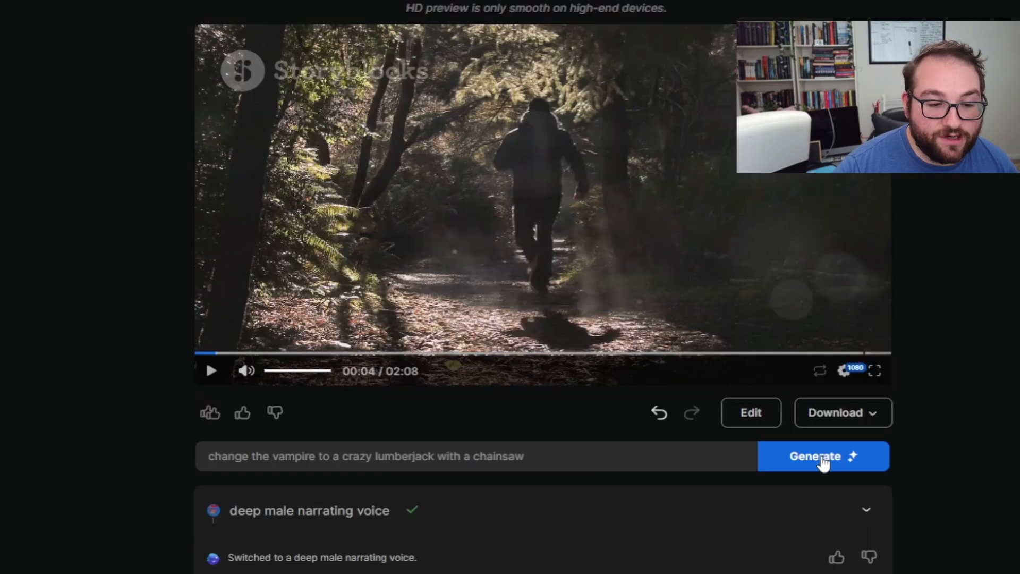
left_click(823, 462)
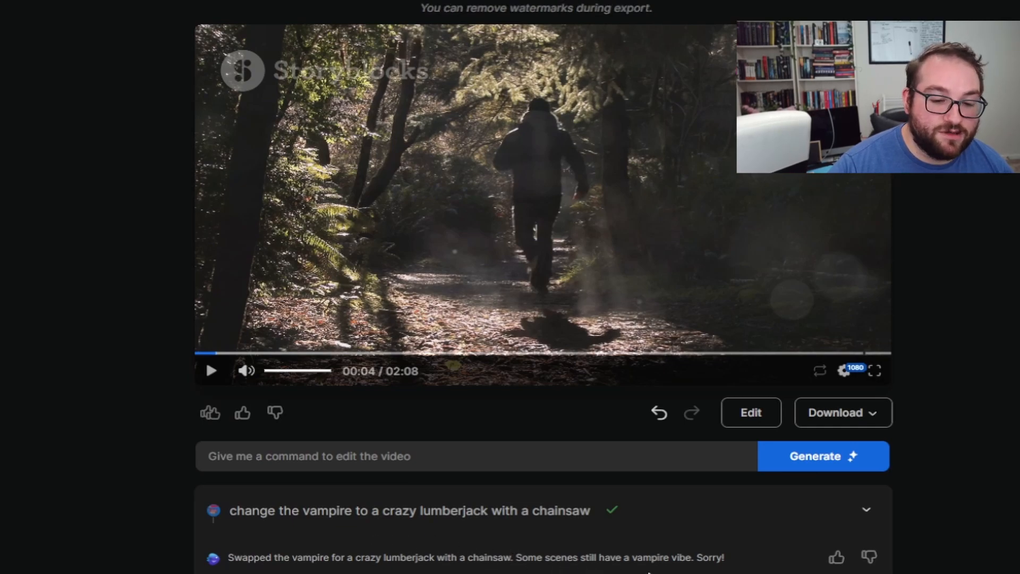
left_click_drag(695, 557, 638, 559)
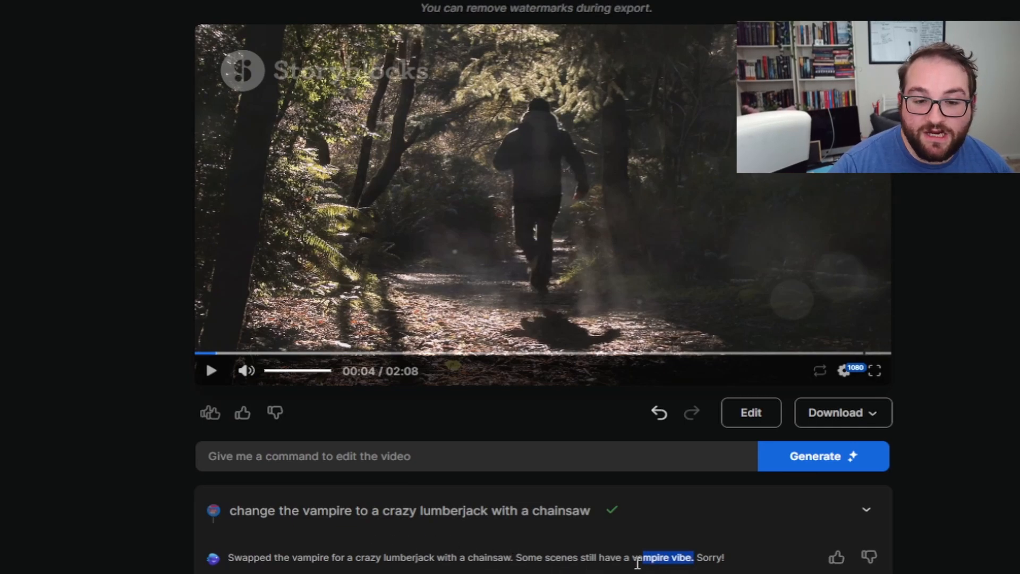
- Remove the lumberjack clips layered over the fourth and fifth media items of Chapter 1
left_click(751, 413)
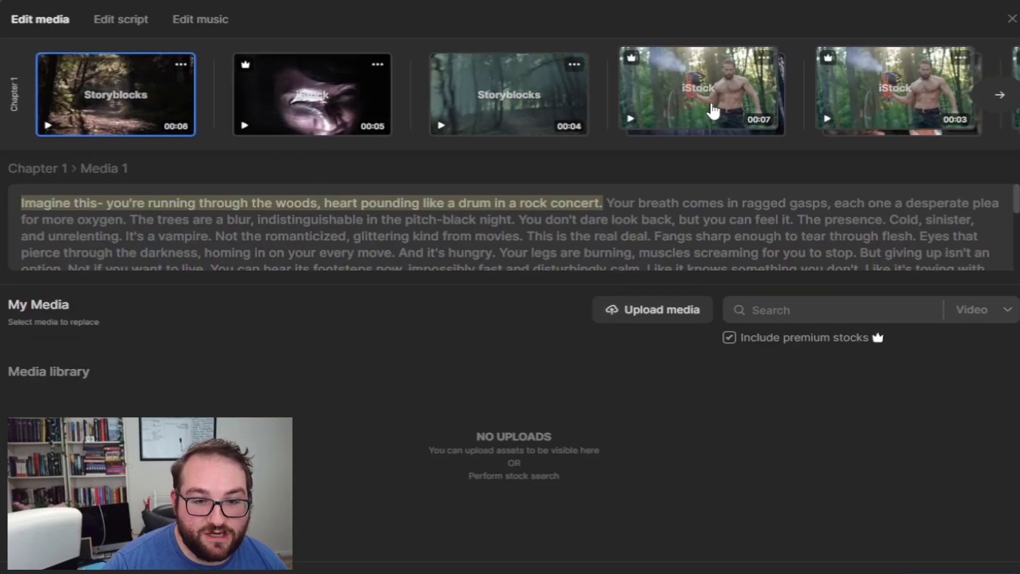
left_click(704, 104)
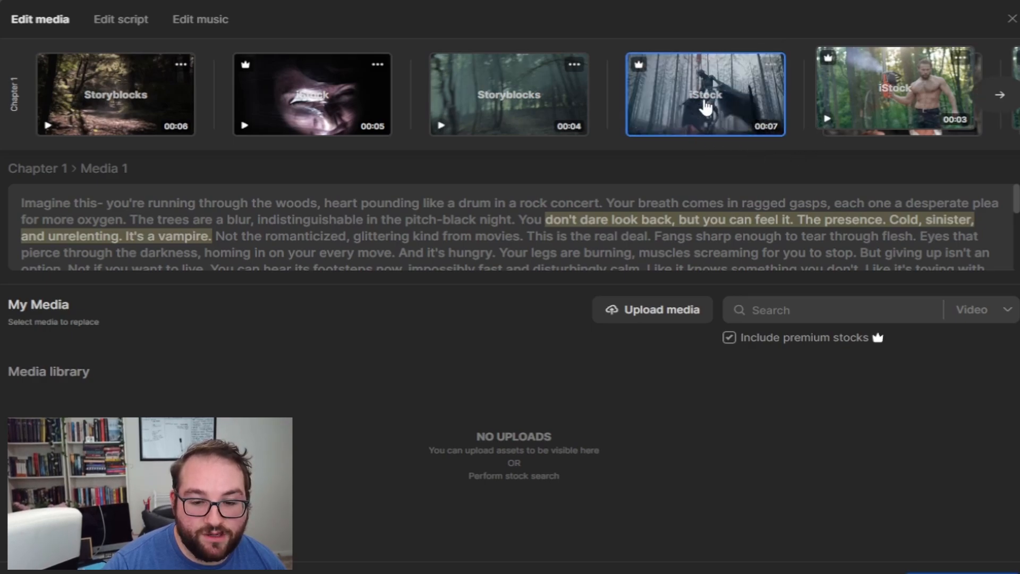
left_click(863, 91)
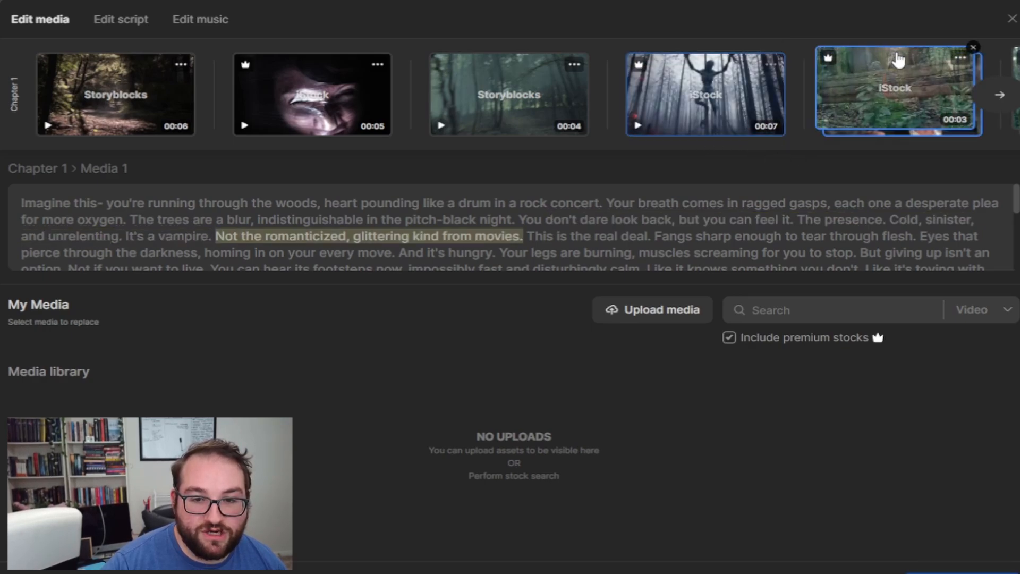
left_click(973, 47)
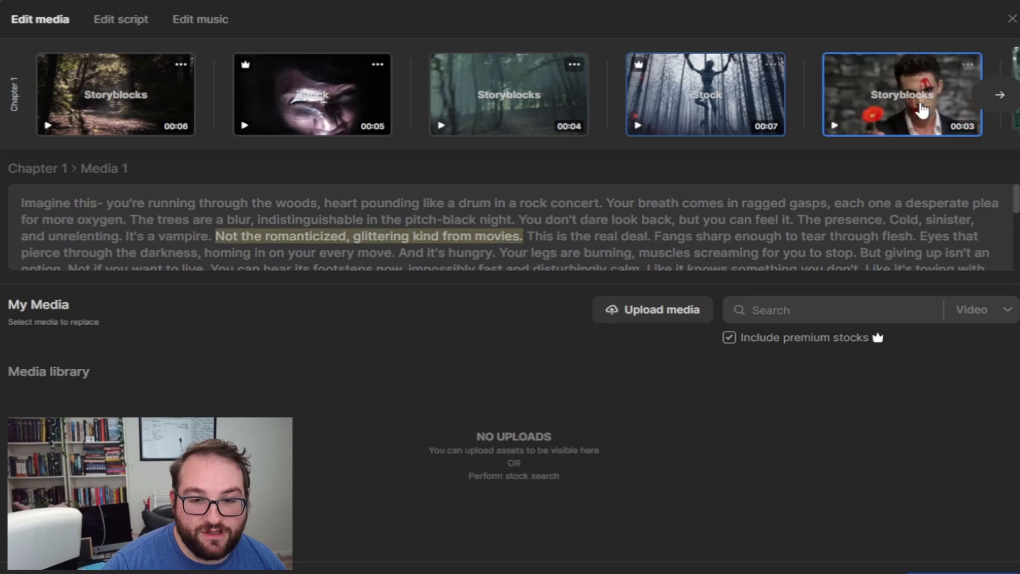
left_click(987, 99)
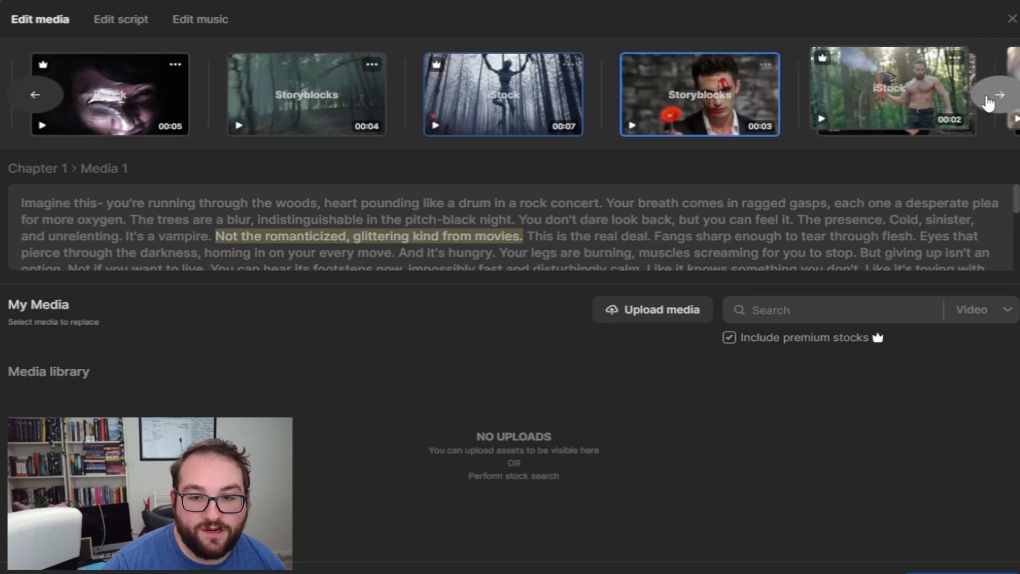
- Replace "a vampire." with "as crazt lumberjack." in the Chapter 1 script line beginning "You don't dare look back"
left_click(121, 19)
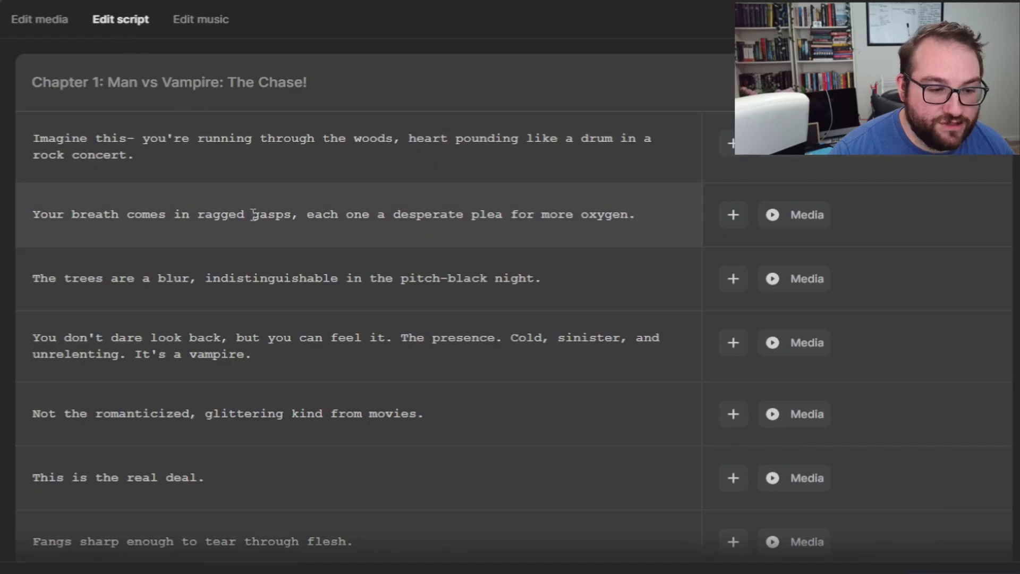
scroll(253, 207, "down", 2)
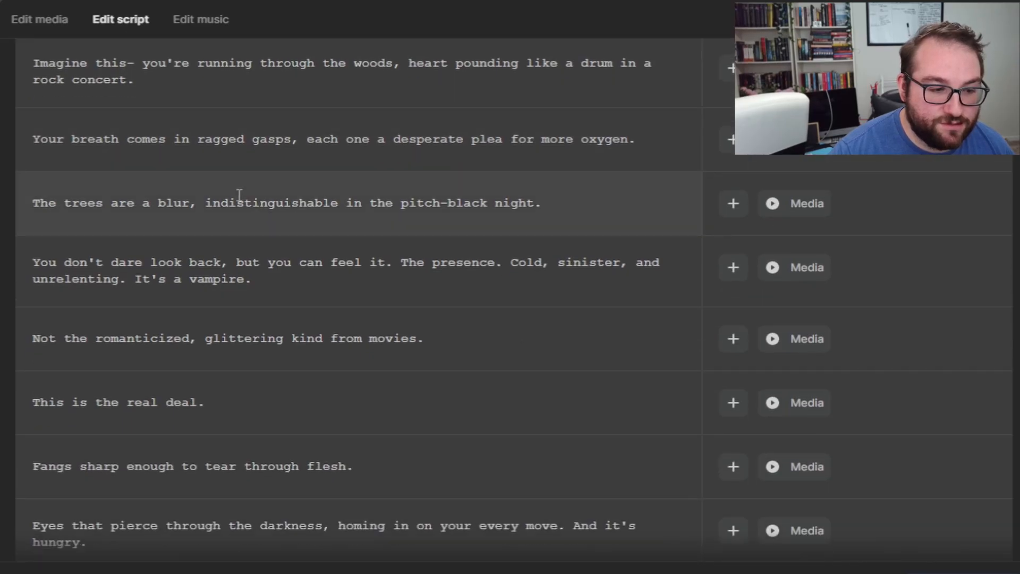
scroll(239, 196, "up", 2)
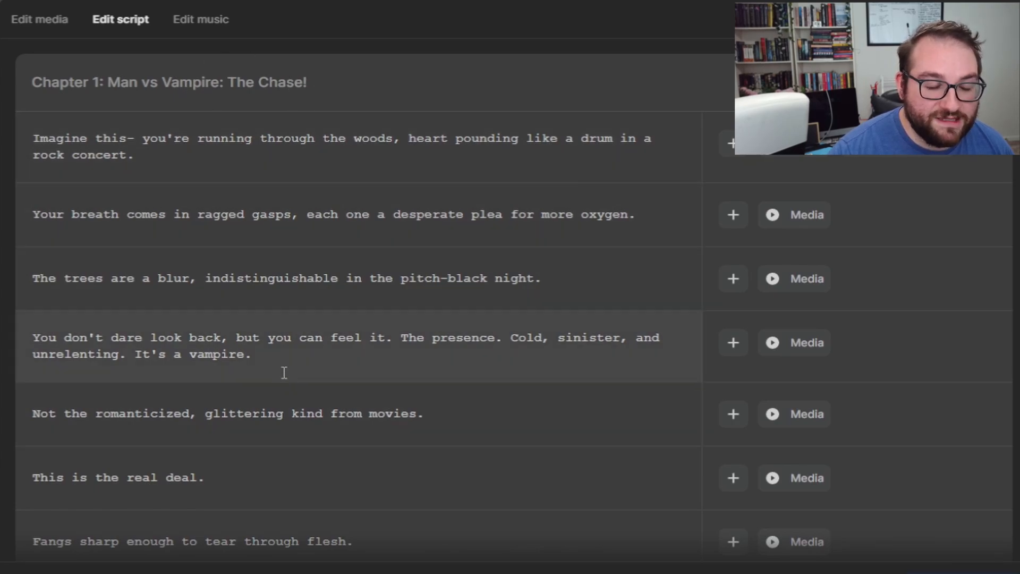
left_click_drag(275, 357, 32, 333)
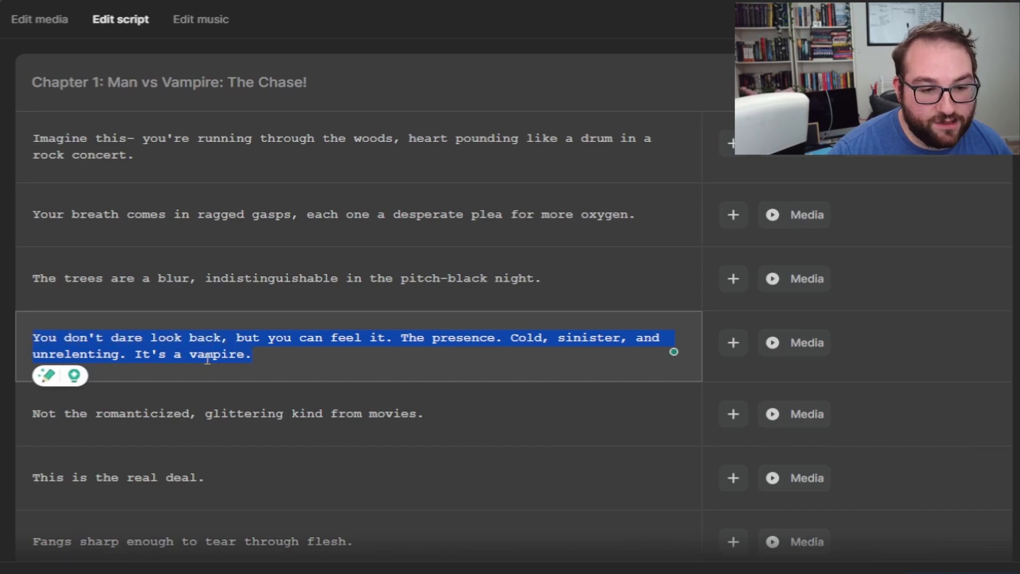
left_click(247, 355)
key("BackSpace")
key("BackSpace")
key("BackSpace")
key("BackSpace")
key("BackSpace")
key("BackSpace")
key("BackSpace")
key("BackSpace")
key("BackSpace")
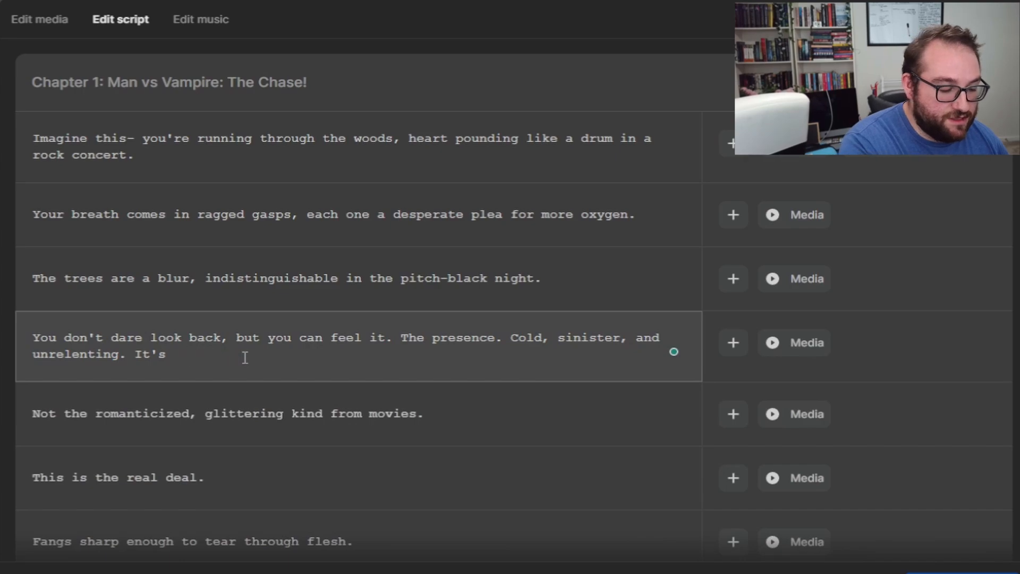
type("as cra")
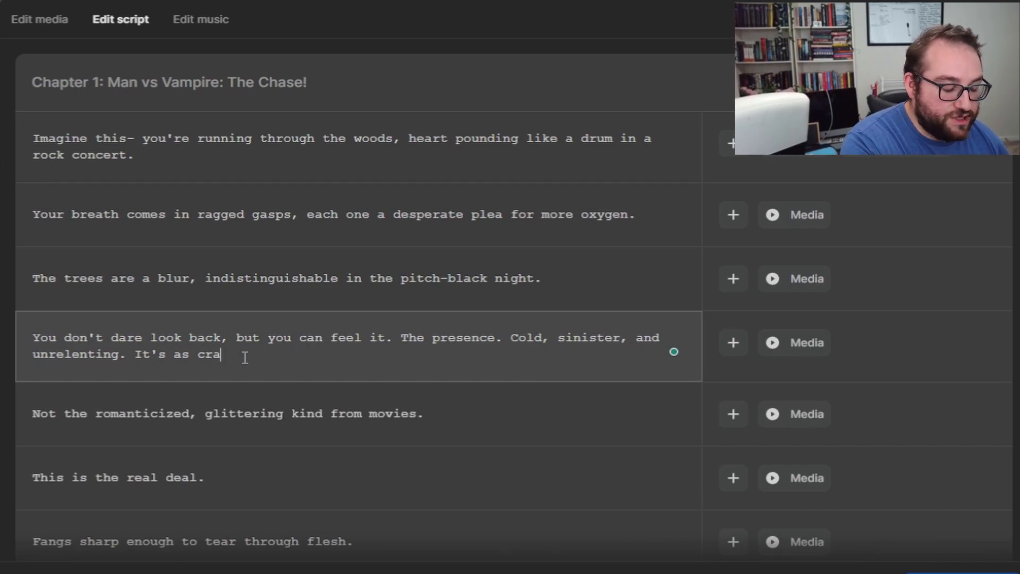
type("zt guy")
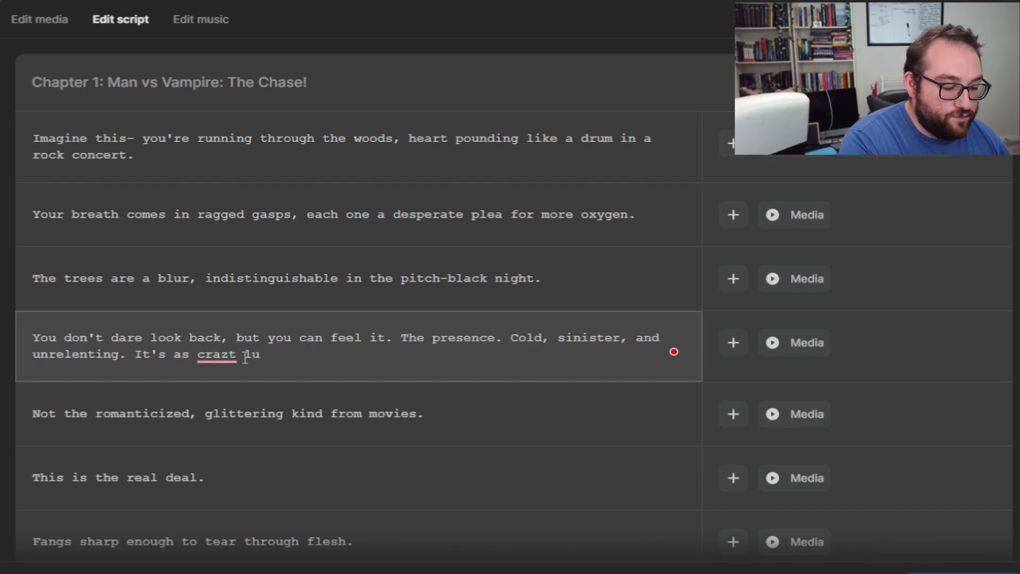
type("mberj")
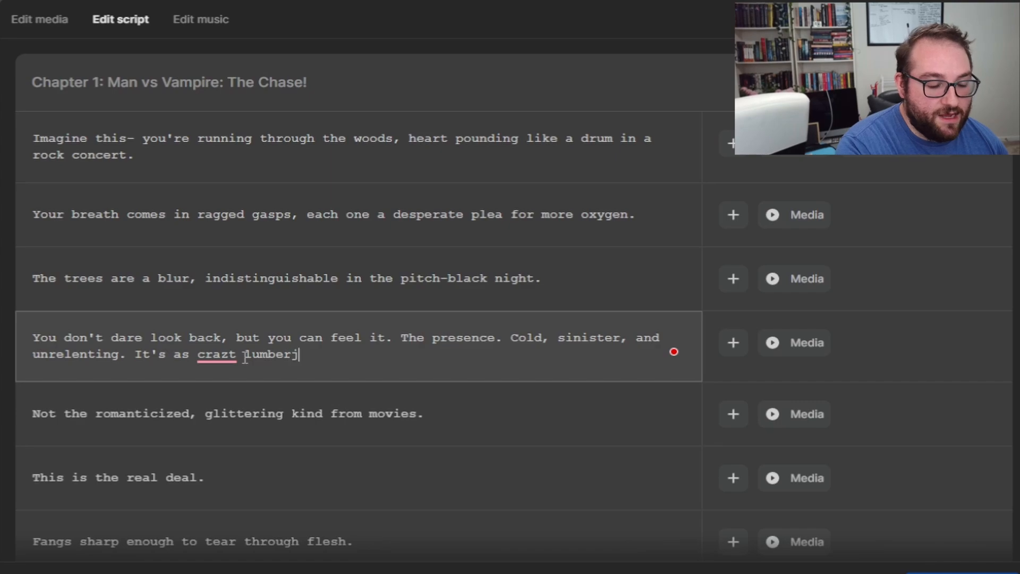
type("ack.")
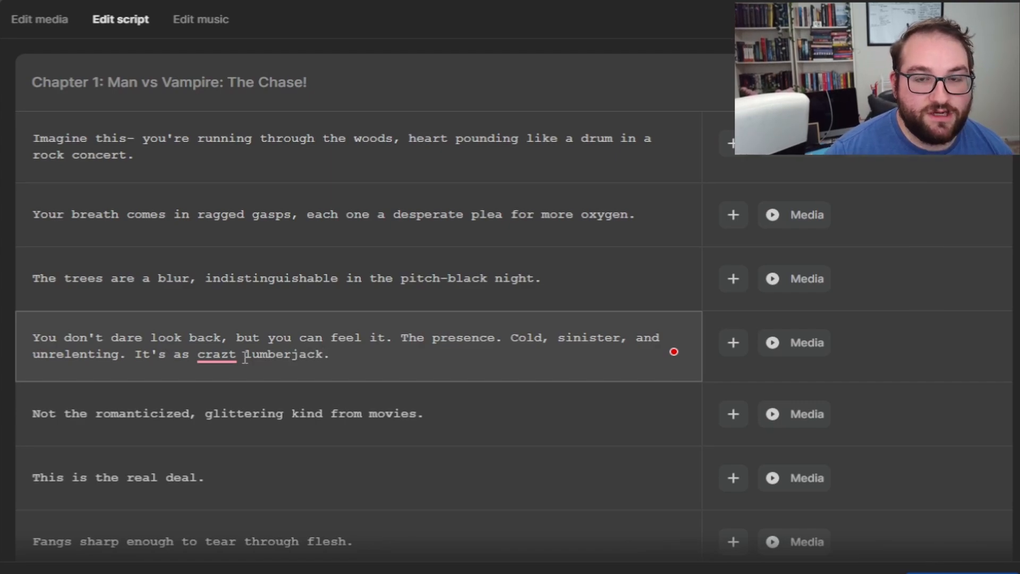
- Replace "Fangs" with "With a terrifying weapon" in the Chapter 1 script line about tearing through flesh, and apply the script changes
scroll(320, 425, "down", 2)
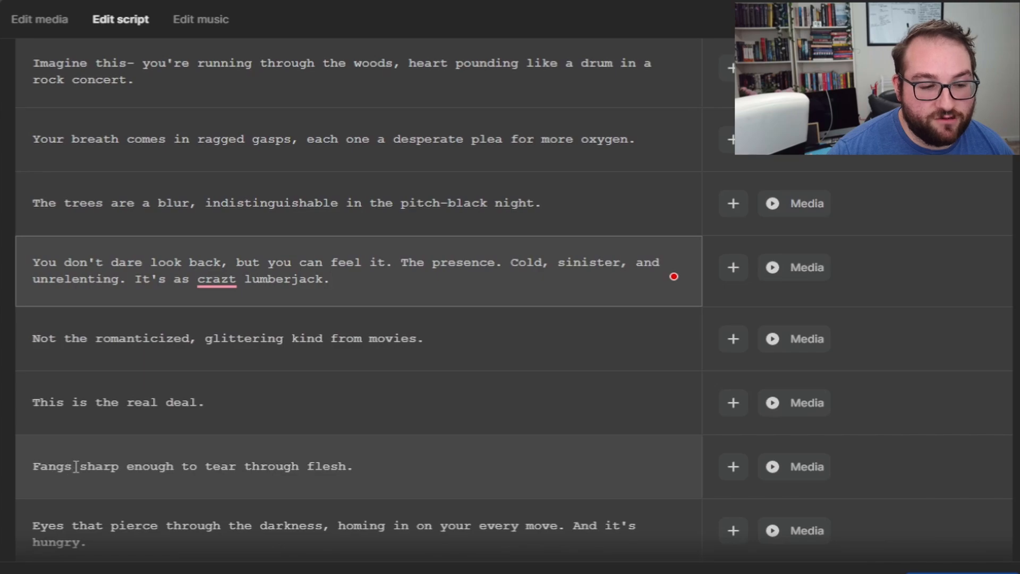
left_click(76, 467)
key("BackSpace")
key("BackSpace")
key("BackSpace")
key("BackSpace")
key("BackSpace")
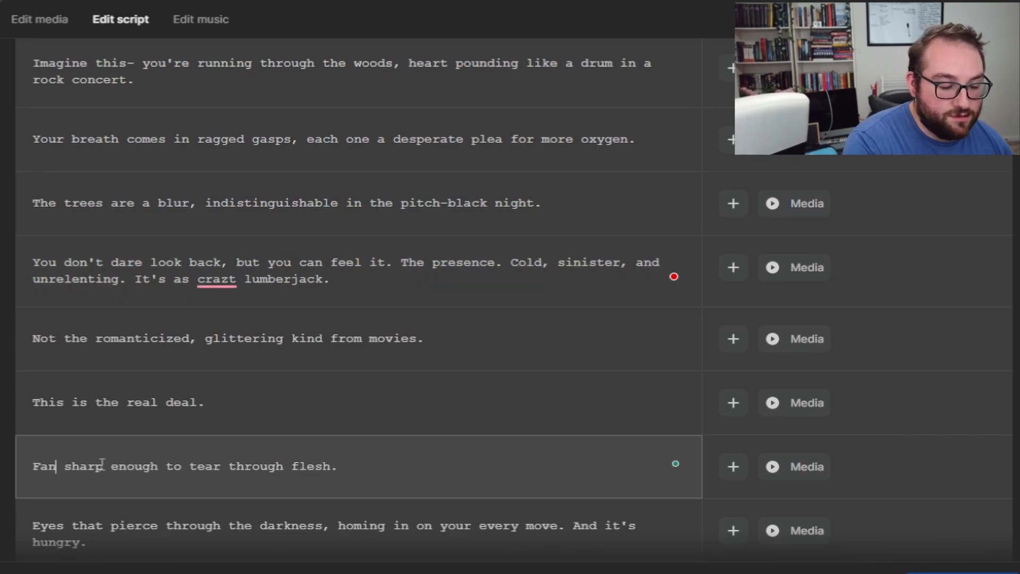
type("With a ")
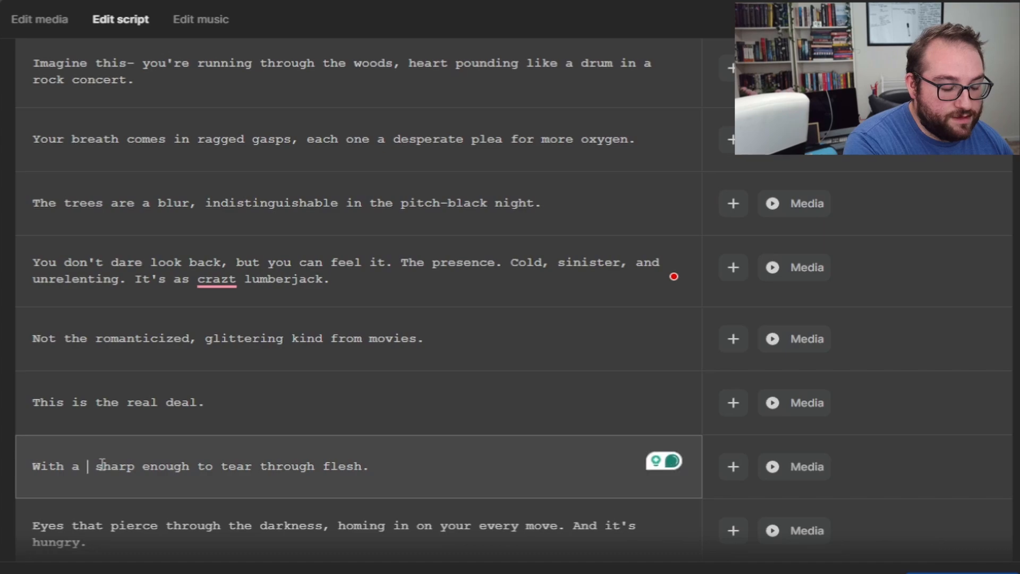
type("terrifyin")
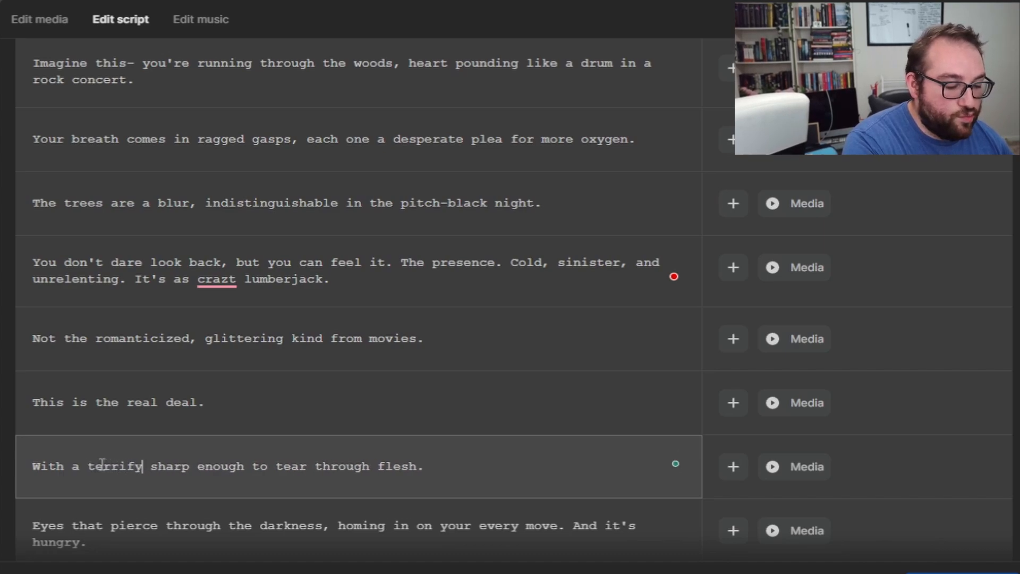
type("g weapo")
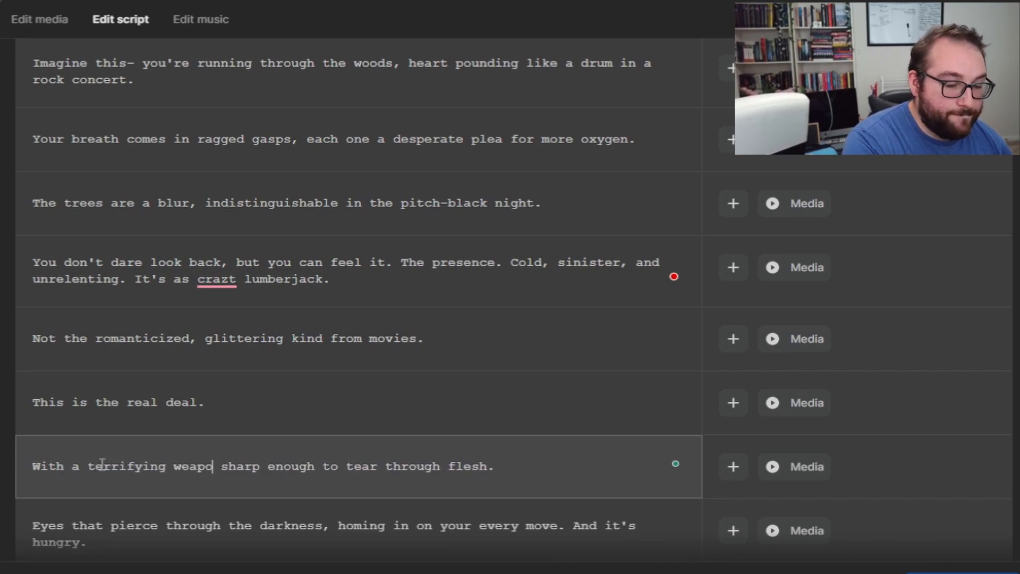
type("n")
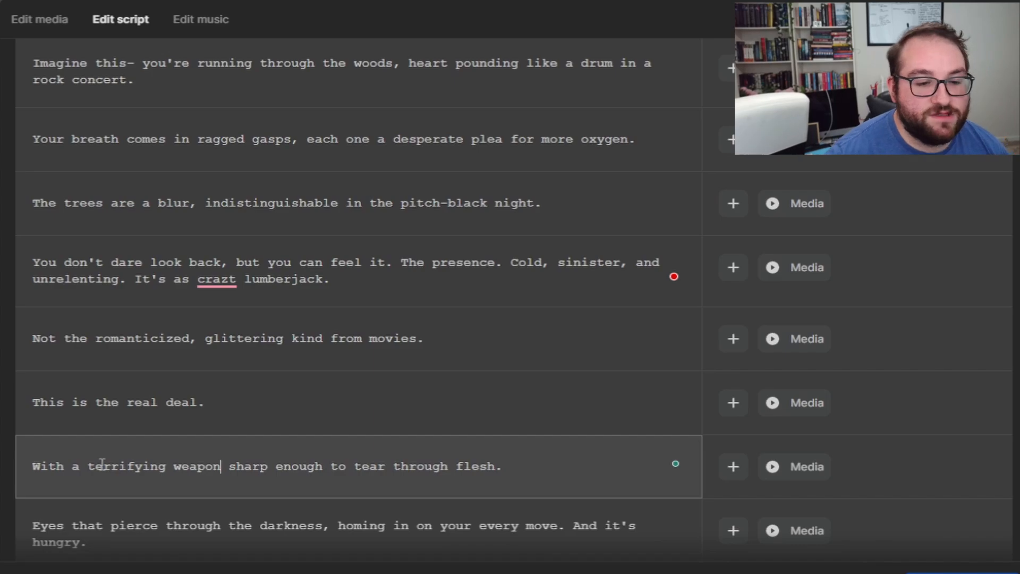
scroll(305, 414, "down", 3)
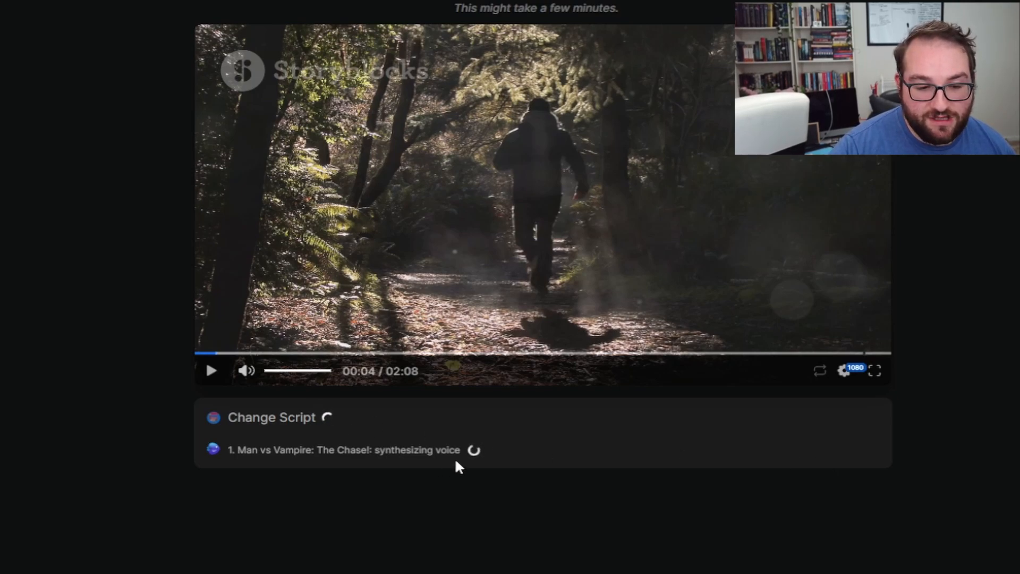
left_click_drag(460, 449, 226, 450)
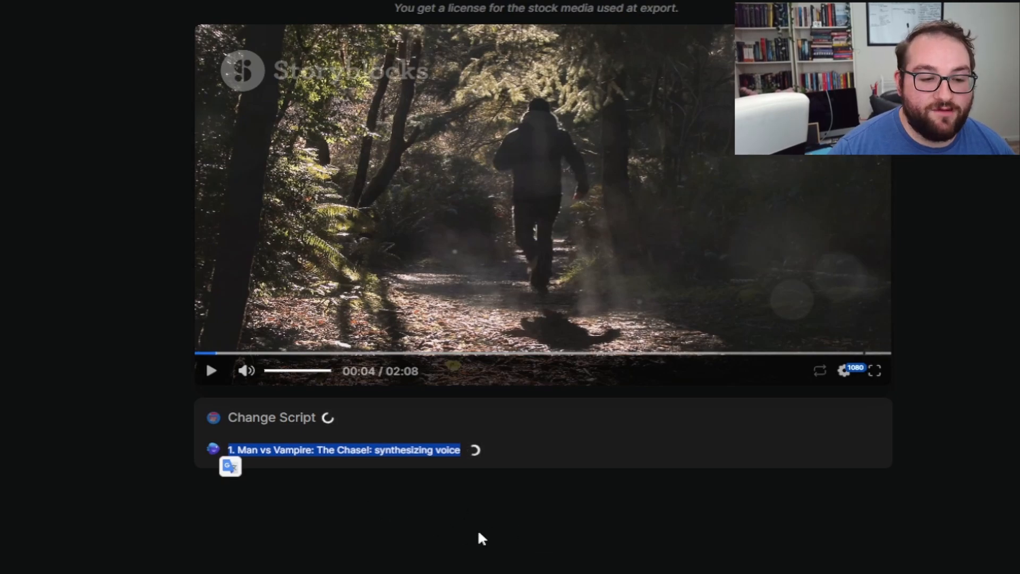
left_click(460, 493)
left_click(531, 464)
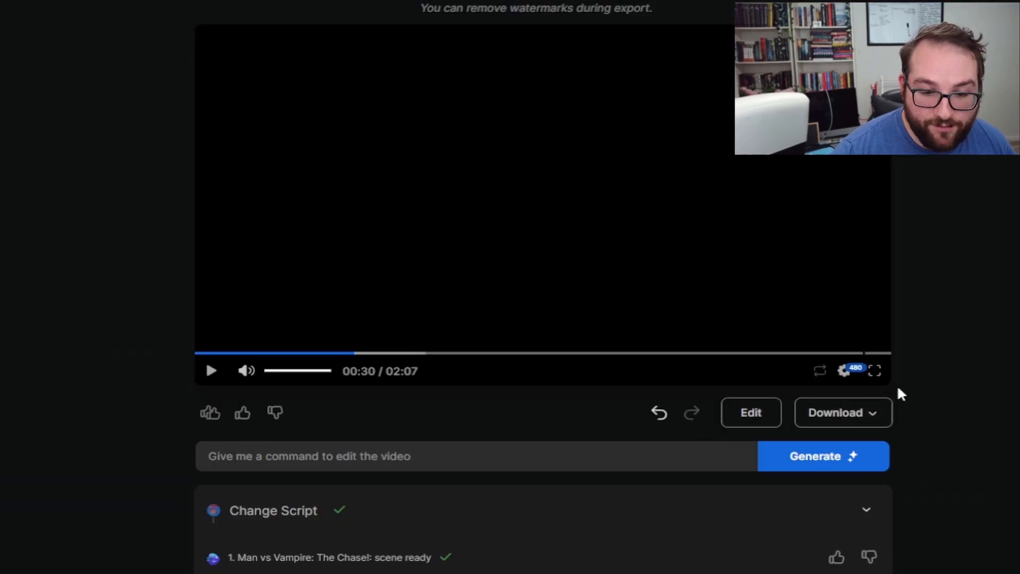
- Review the video's download options and its watermark, branding and resolution settings, closing them without exporting
left_click(858, 418)
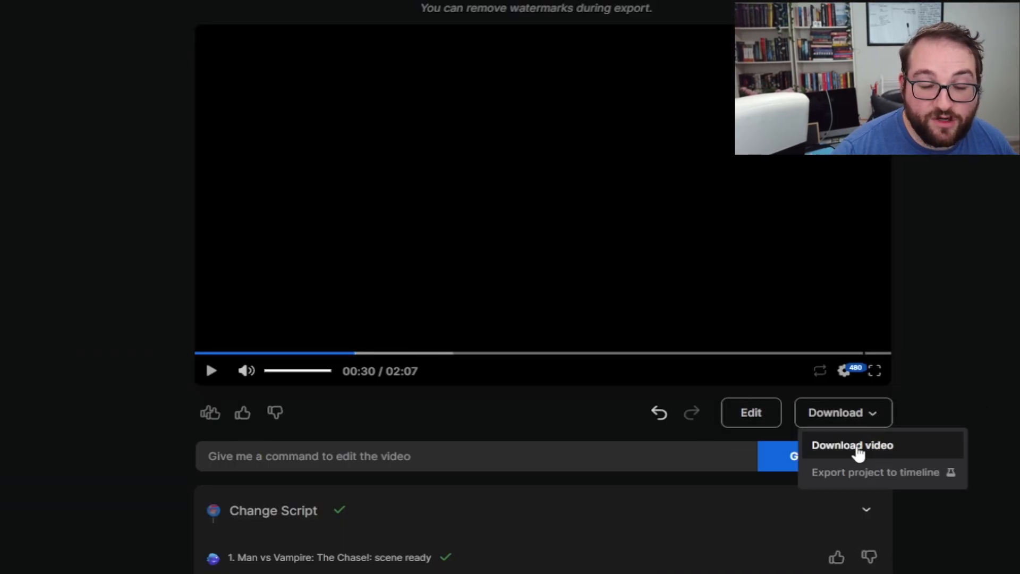
left_click(986, 409)
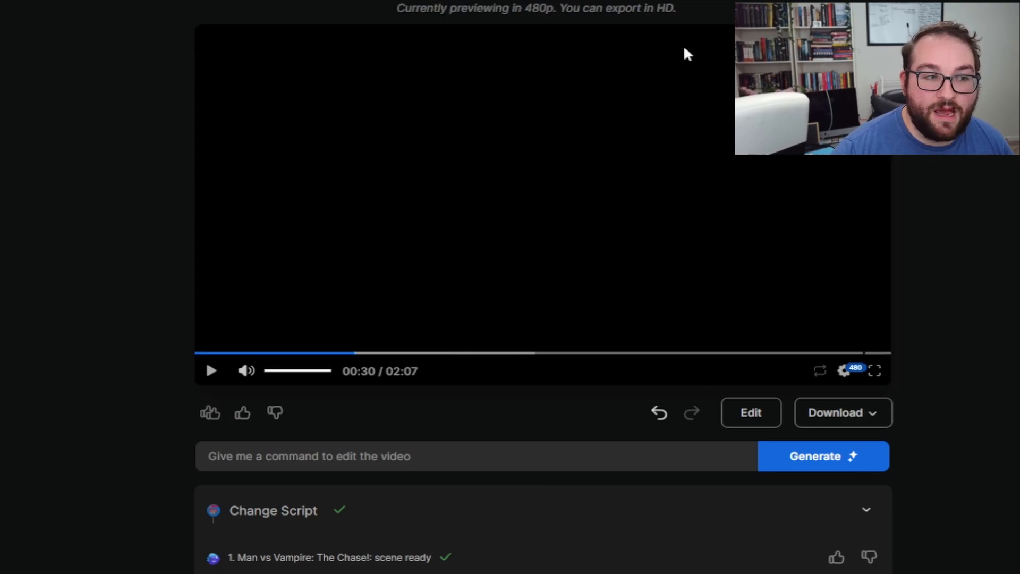
left_click(848, 367)
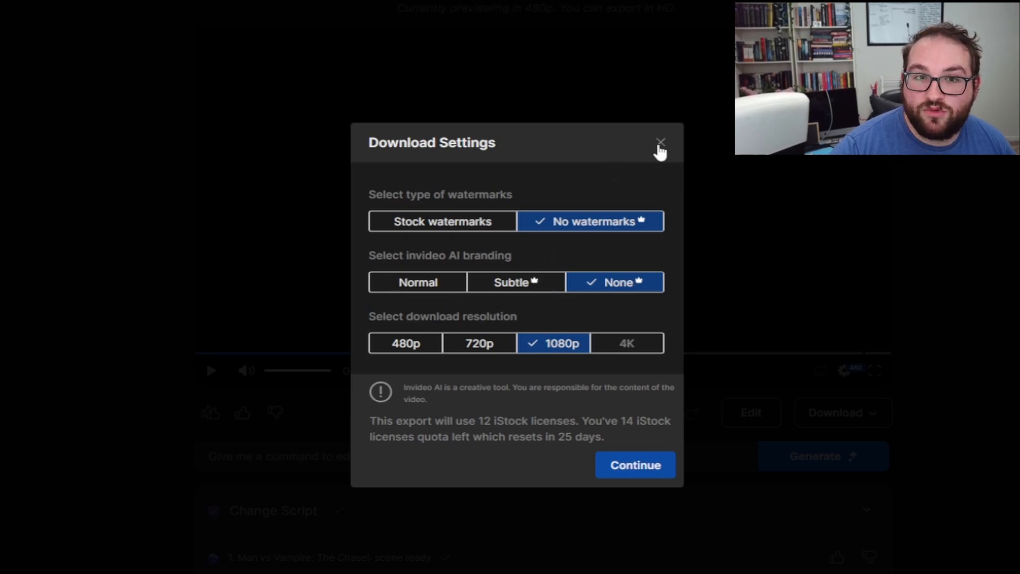
left_click(660, 148)
- Preview the opening seconds of the updated video
left_click(203, 352)
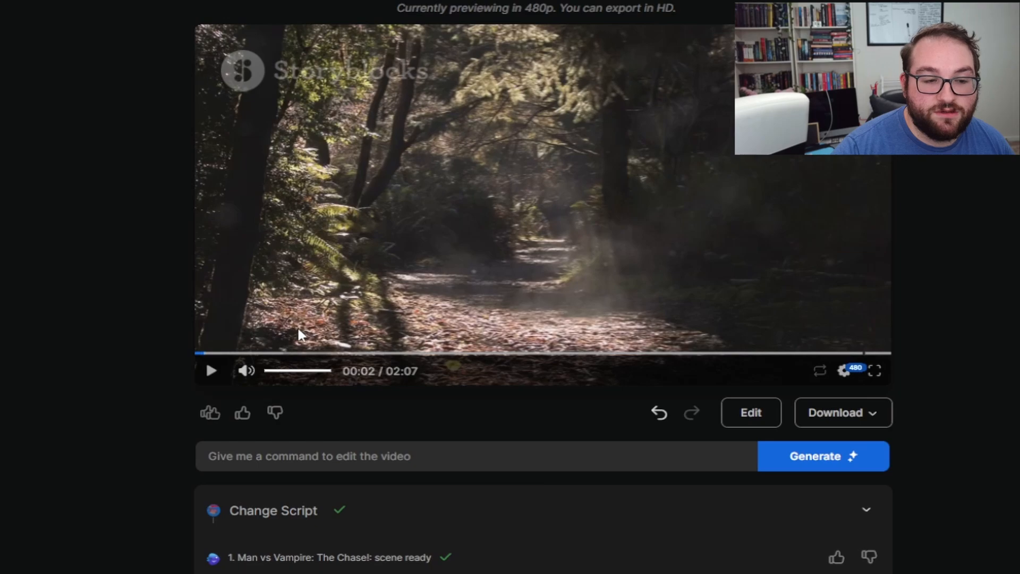
left_click(237, 353)
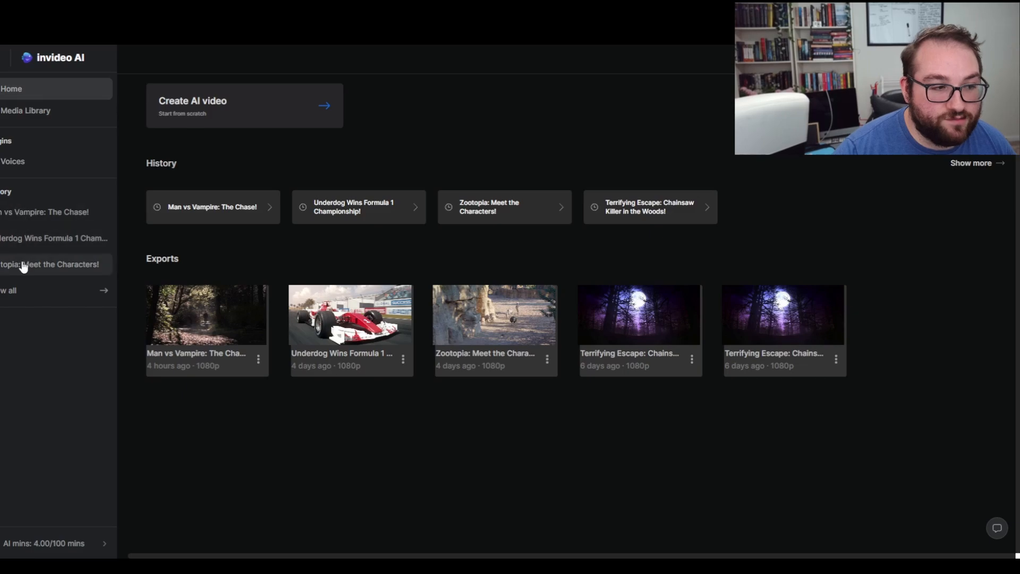
- Reopen the "Man vs Vampire: The Chase!" project from the history
left_click(23, 222)
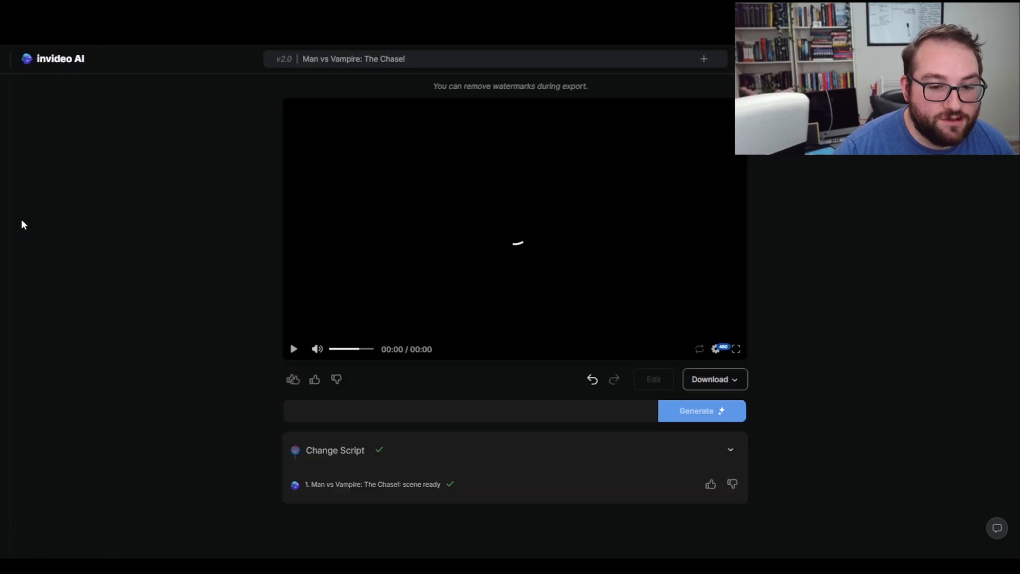